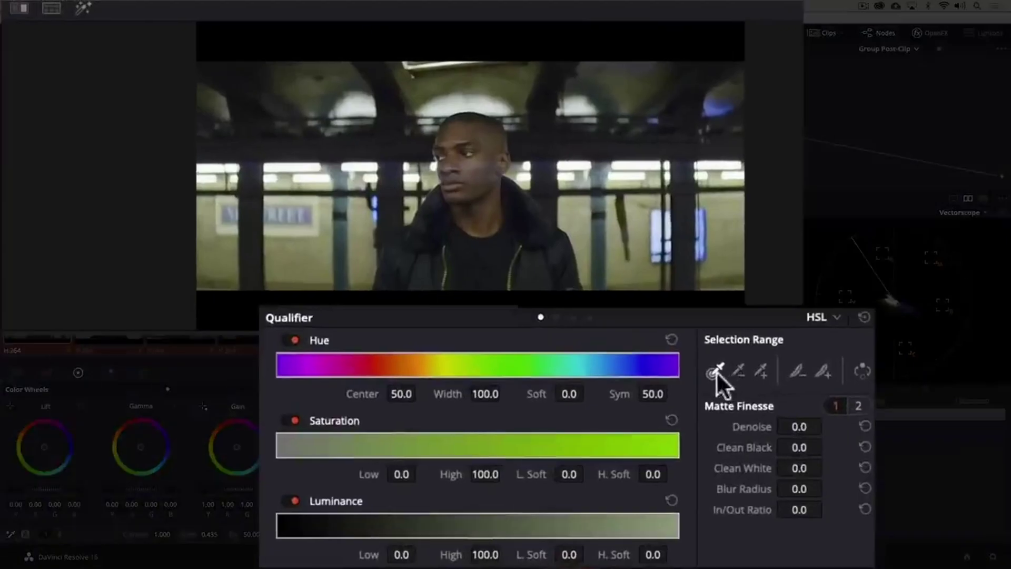
Step: Key the man's face with the qualifier, narrowing hue width and saturation range to the skin
{"action": "left_click_drag", "start_coordinate": [463, 163], "coordinate": [474, 174]}
{"action": "left_click", "coordinate": [84, 8]}
{"action": "left_click_drag", "start_coordinate": [485, 394], "coordinate": [512, 390]}
{"action": "left_click_drag", "start_coordinate": [485, 474], "coordinate": [505, 473]}
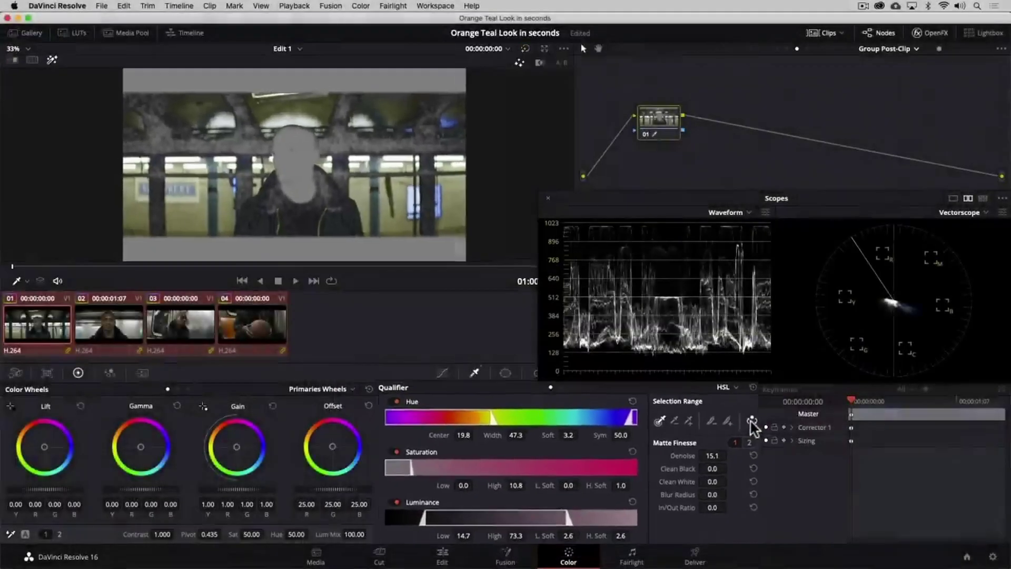
Step: Turn off the key highlight and shift the overall colour balance with the Offset wheel
{"action": "left_click", "coordinate": [51, 59]}
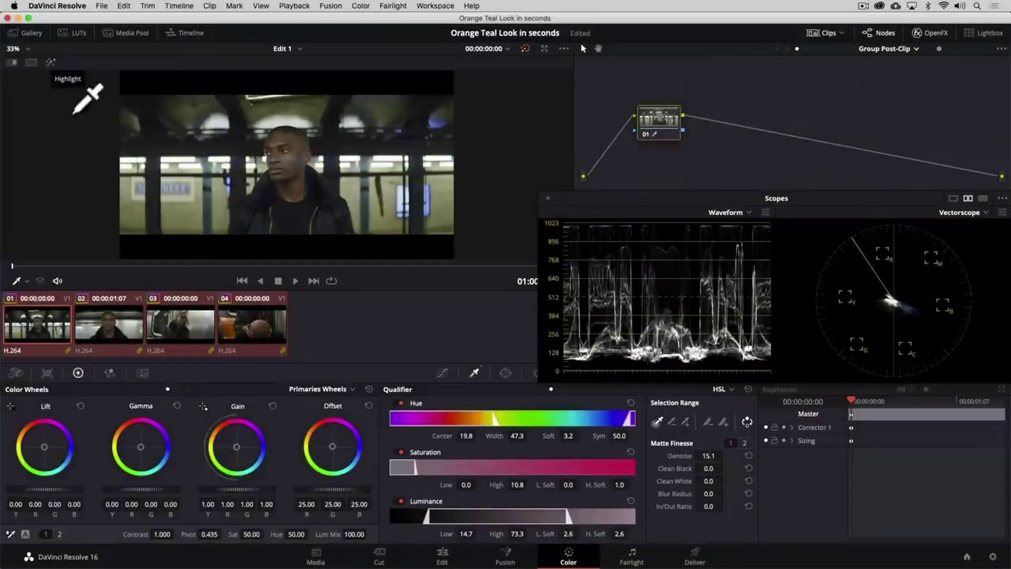
{"action": "left_click_drag", "start_coordinate": [335, 449], "coordinate": [338, 456]}
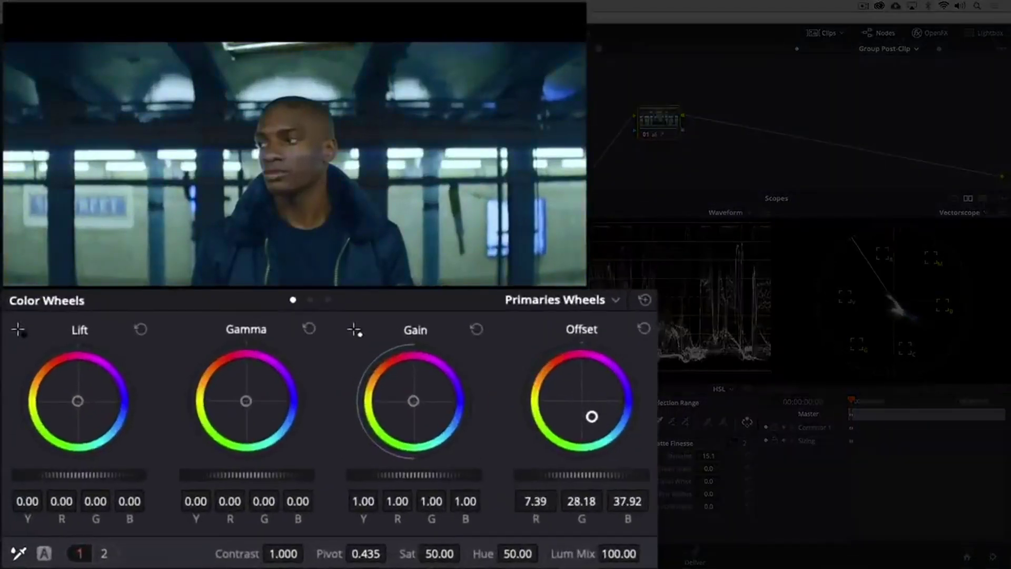
{"action": "left_click_drag", "start_coordinate": [592, 416], "coordinate": [591, 416]}
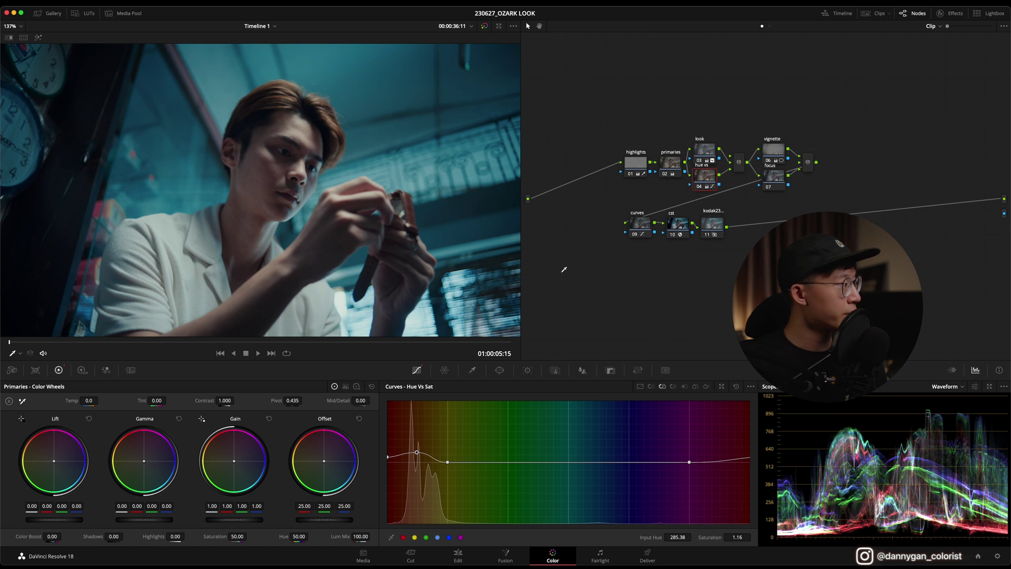
{"action": "left_click_drag", "start_coordinate": [582, 281], "coordinate": [850, 99]}
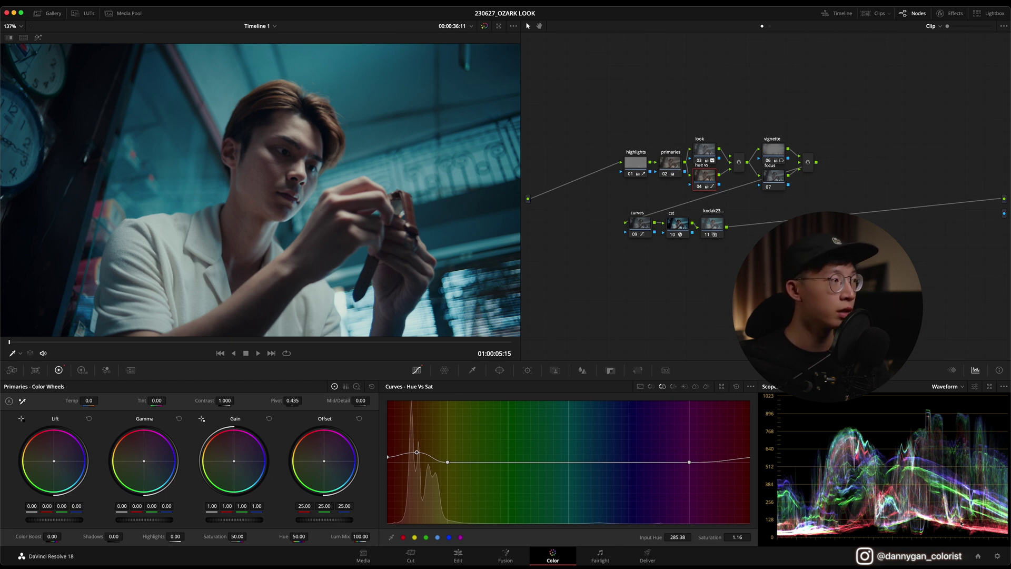
{"action": "left_click", "coordinate": [994, 557]}
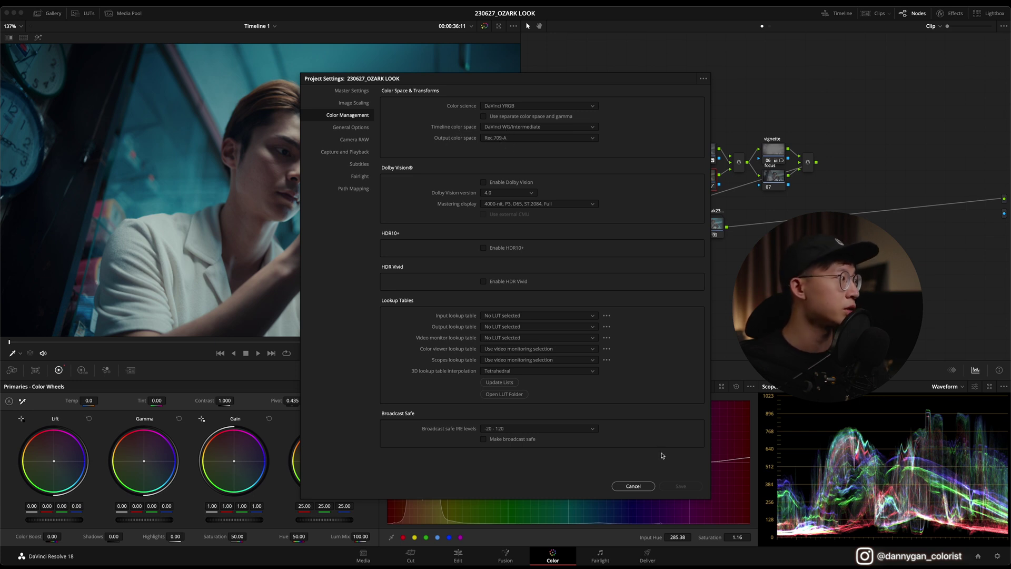
{"action": "left_click", "coordinate": [633, 486]}
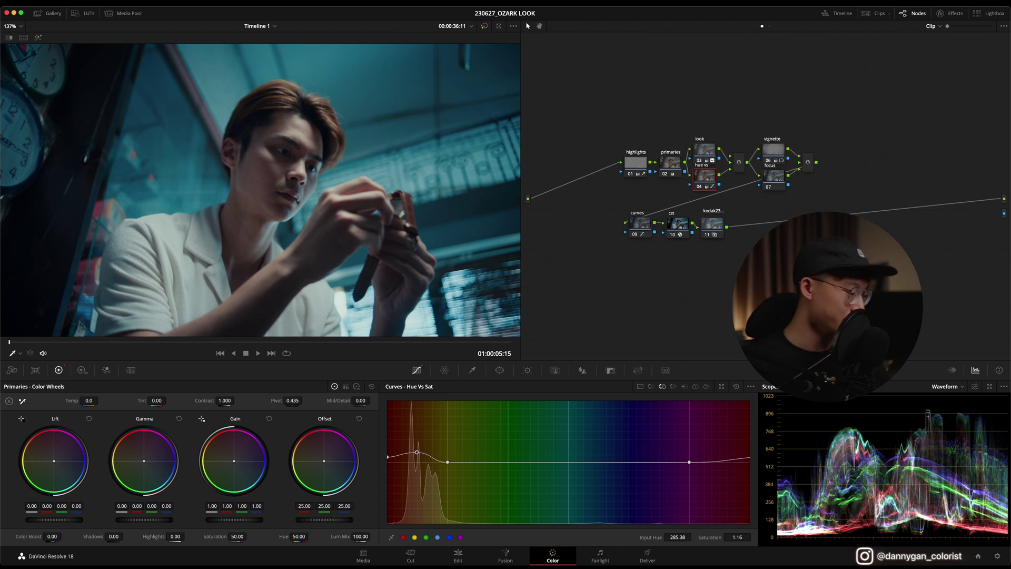
Step: Disable all grade nodes, then re-enable only the cst node's RED Log3G10 to Rec.709 Gamma 2.4 transform
{"action": "key", "text": "shift+d"}
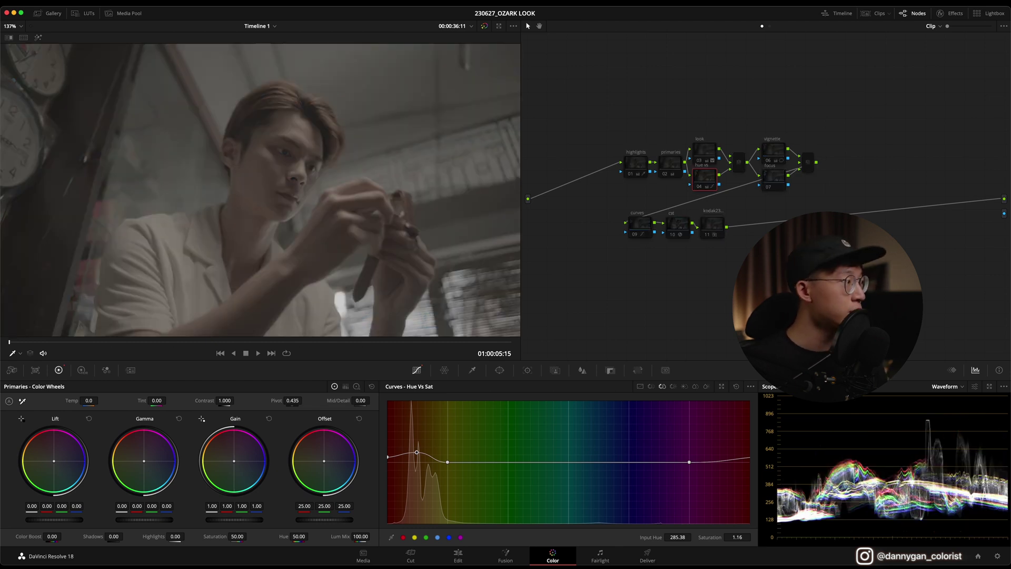
{"action": "left_click", "coordinate": [679, 226]}
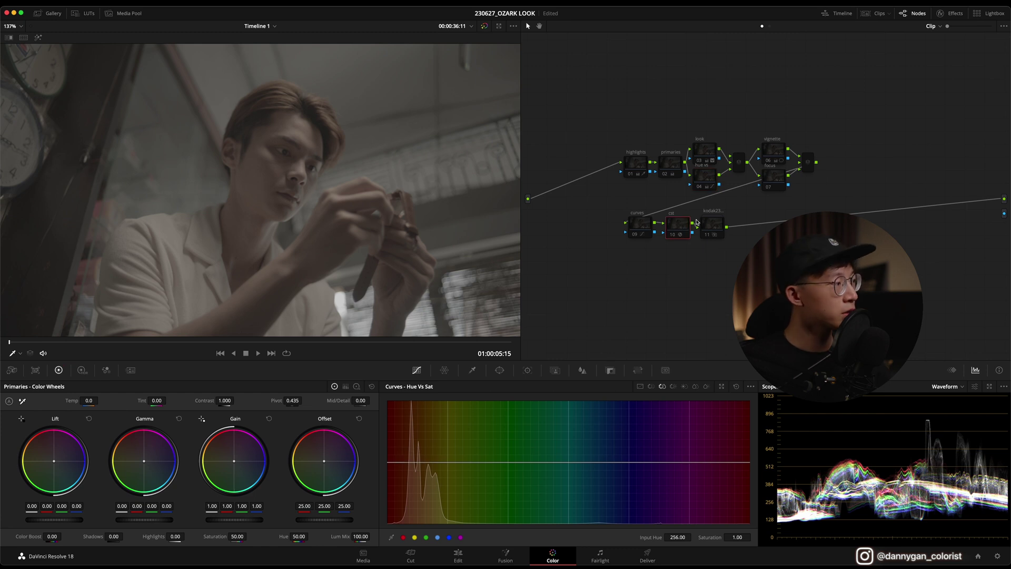
{"action": "left_click", "coordinate": [954, 14]}
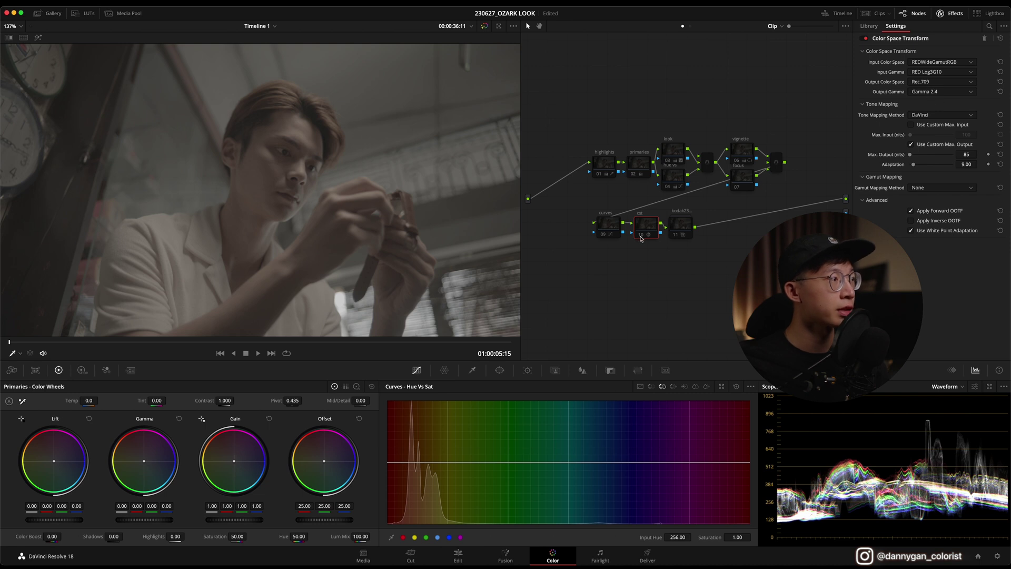
{"action": "left_click", "coordinate": [641, 238]}
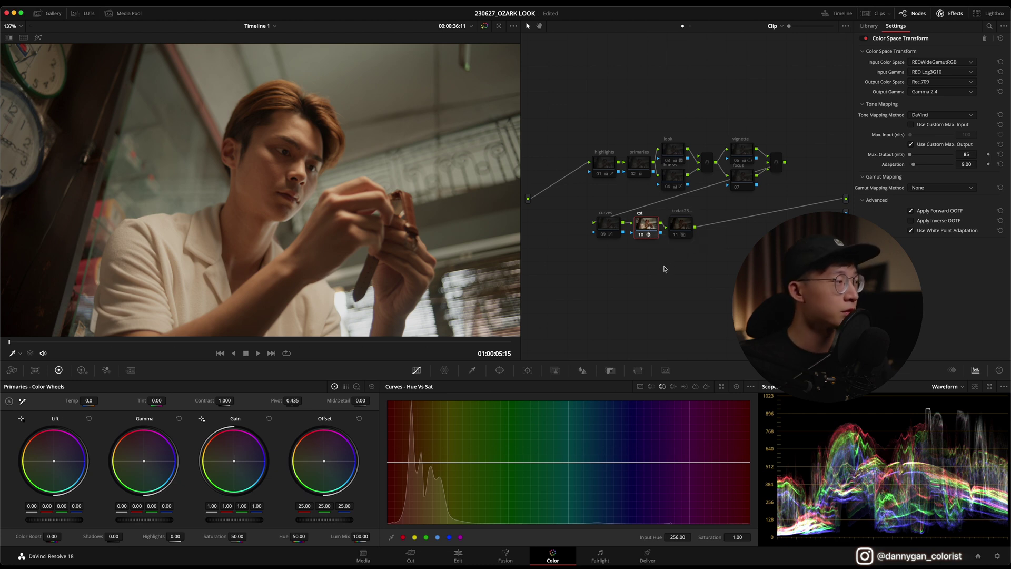
Step: Hide the colour space settings and inspect the highlights node's 65–100 luminance key, then the primaries node
{"action": "key", "text": "shift+7"}
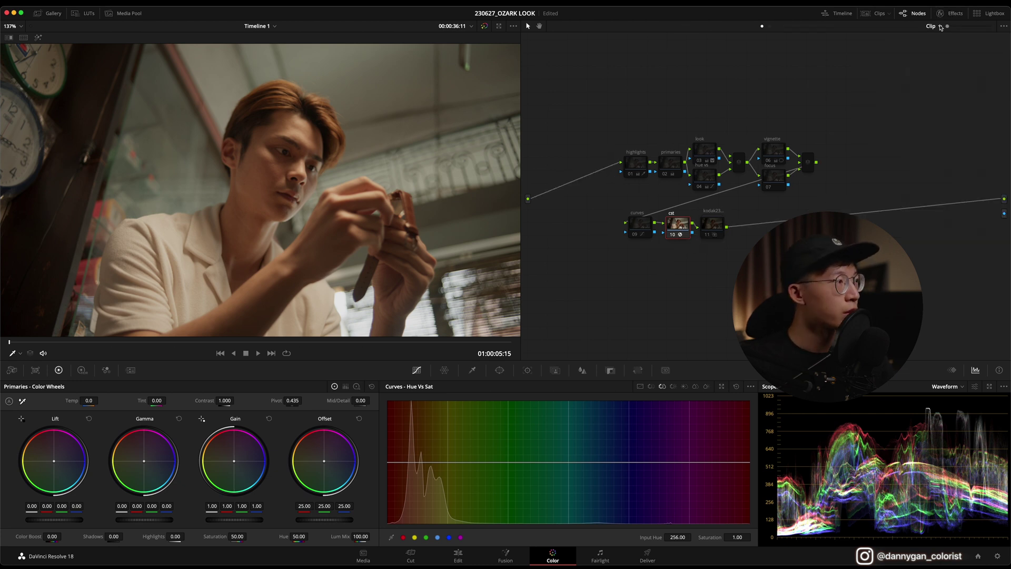
{"action": "left_click", "coordinate": [632, 167]}
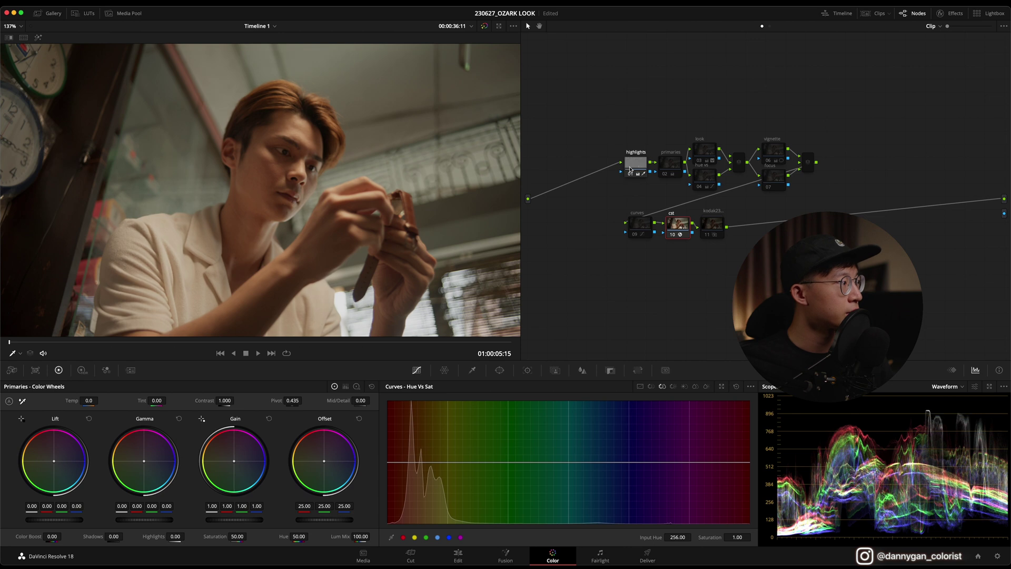
{"action": "left_click", "coordinate": [473, 371]}
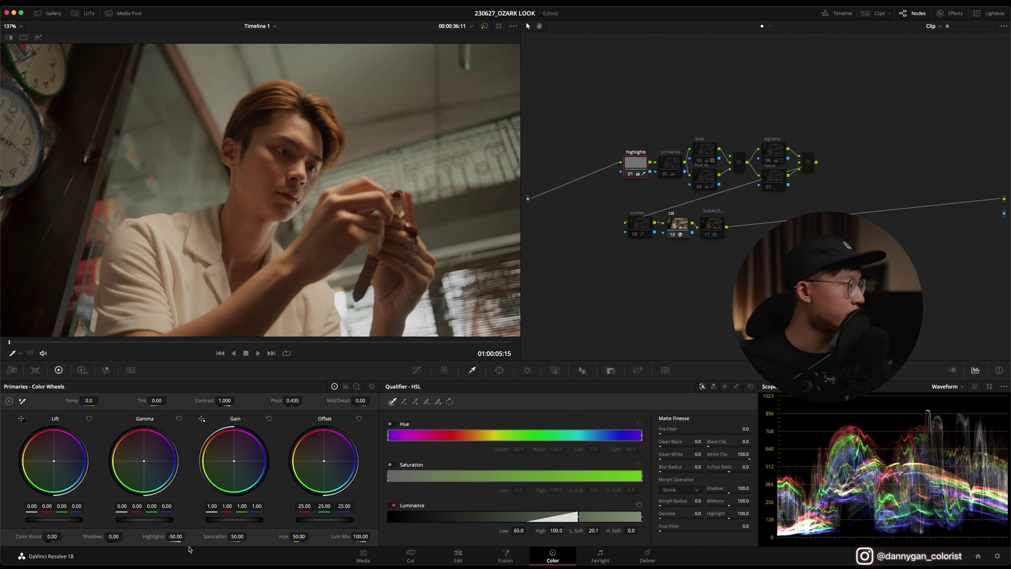
{"action": "left_click", "coordinate": [635, 166]}
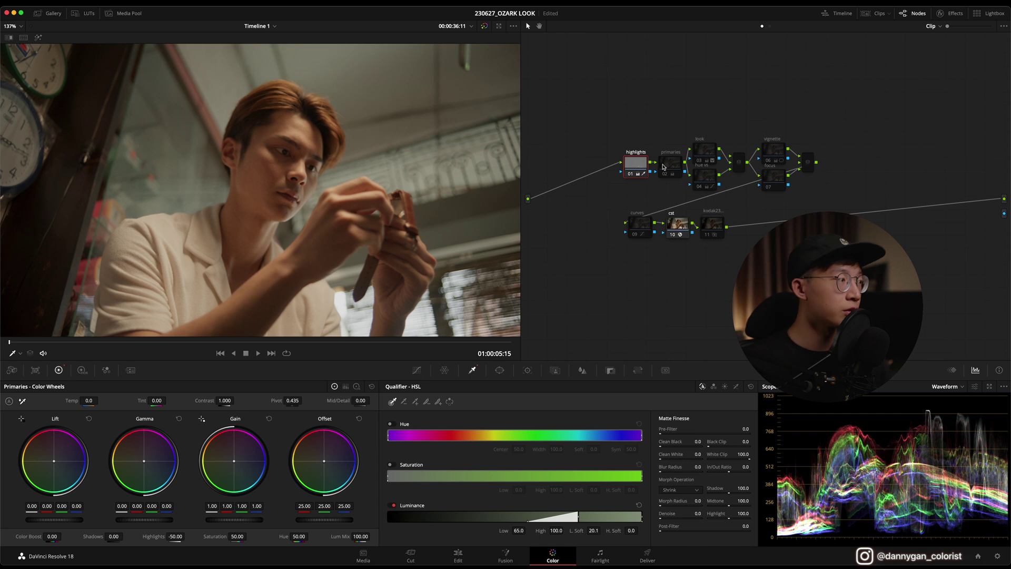
{"action": "left_click", "coordinate": [668, 166]}
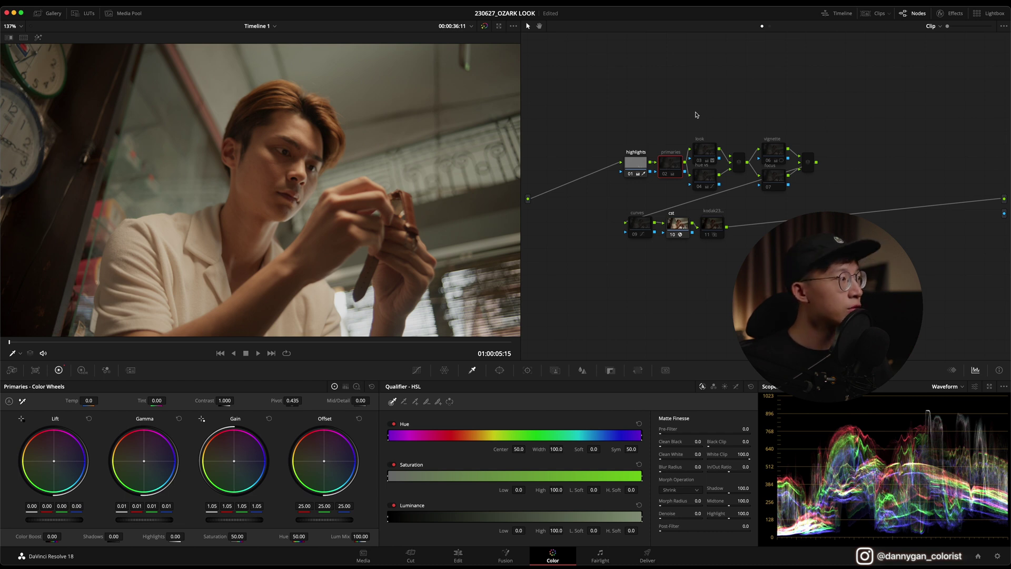
Step: Re-enable the look node's teal split-tone and display its Log wheels (Shadow 0.03/−0.03/−0.04, Highlights −0.24/0.06/0.12)
{"action": "left_click_drag", "start_coordinate": [694, 105], "coordinate": [711, 184]}
{"action": "left_click", "coordinate": [704, 149]}
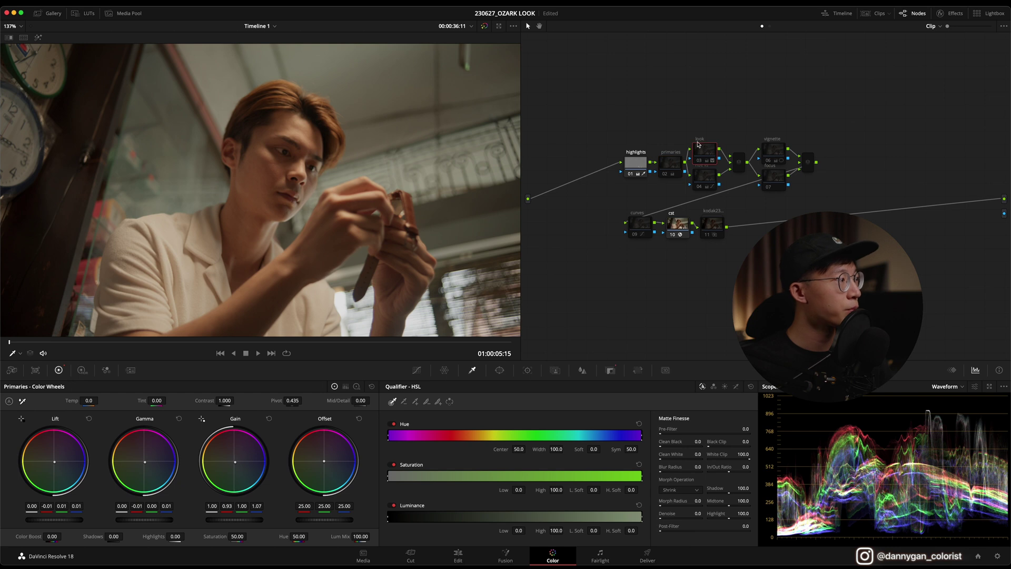
{"action": "key", "text": "ctrl+d"}
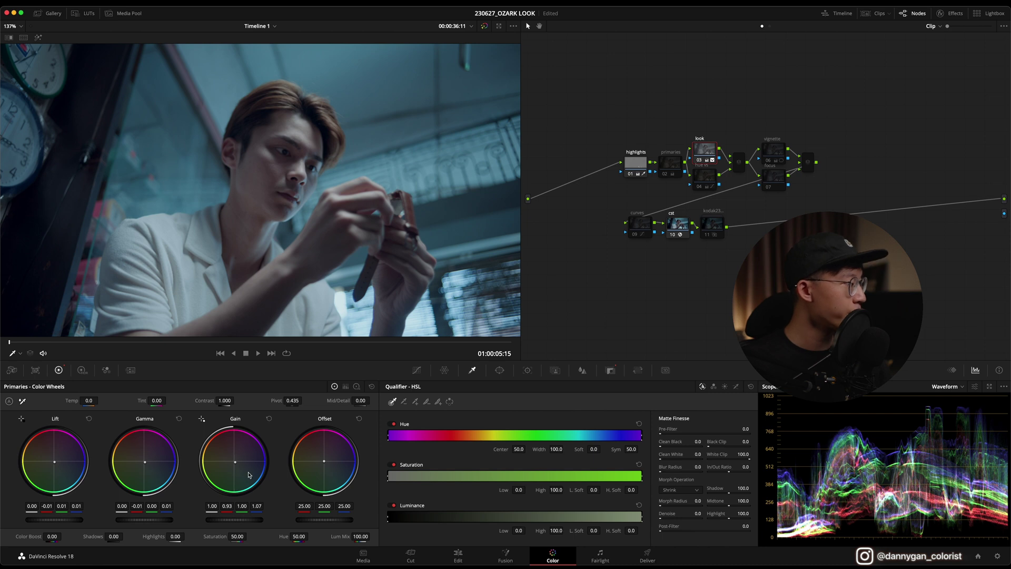
{"action": "left_click", "coordinate": [356, 387]}
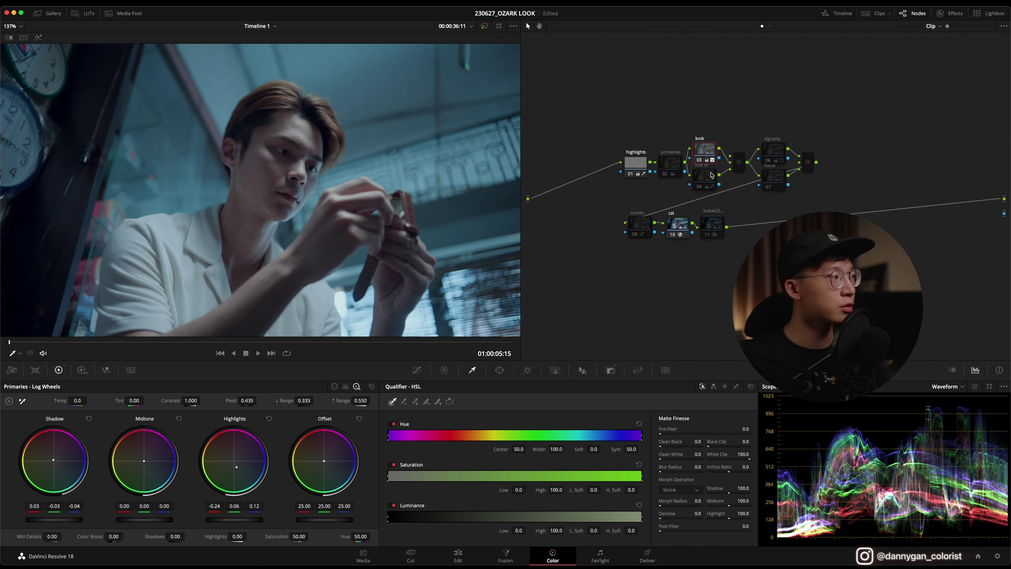
{"action": "left_click_drag", "start_coordinate": [697, 123], "coordinate": [736, 187]}
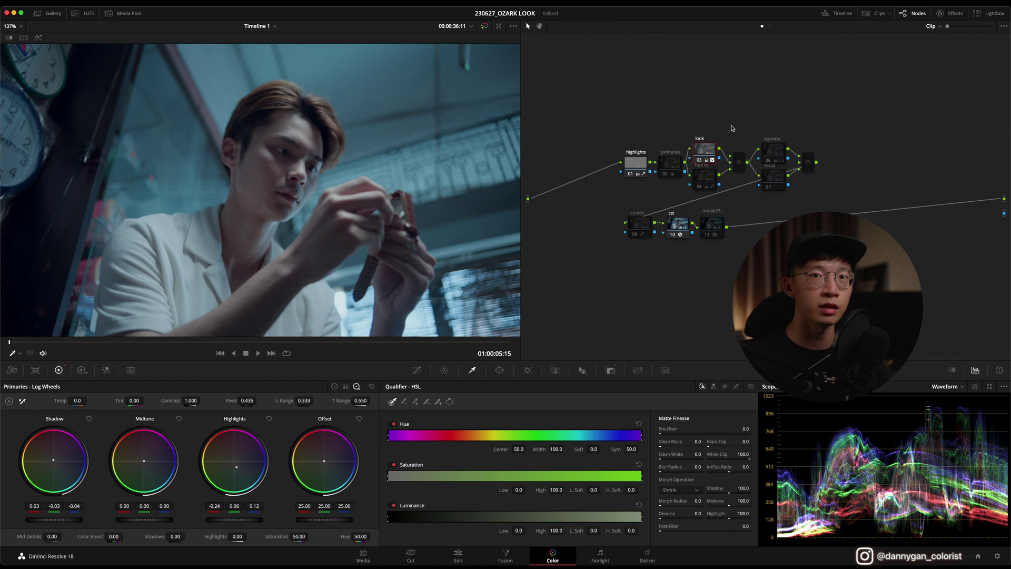
{"action": "left_click", "coordinate": [707, 179]}
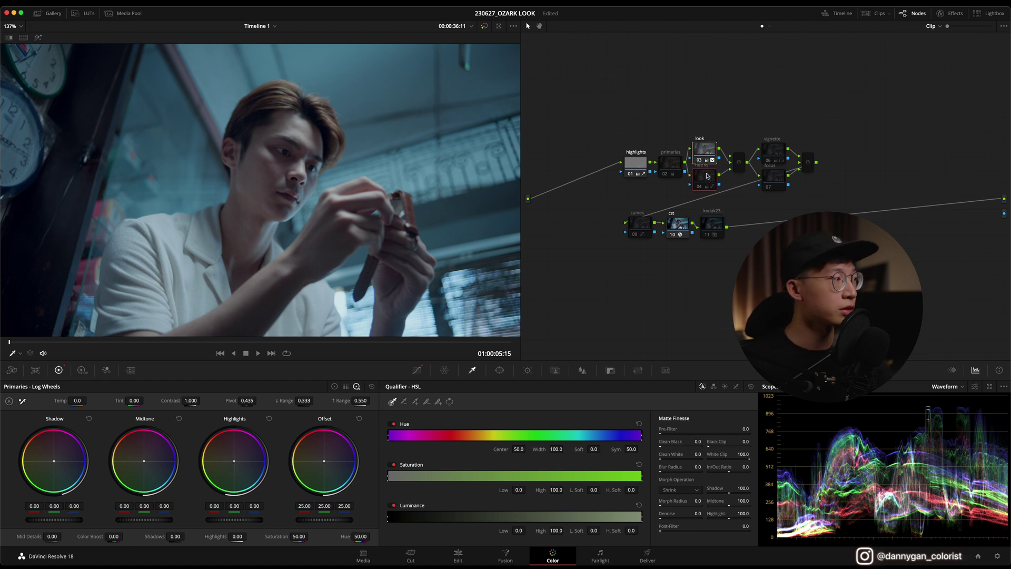
Step: Show the hue vs node's Hue vs Sat curve and toggle the node off and on to compare skin tones
{"action": "left_click", "coordinate": [705, 150]}
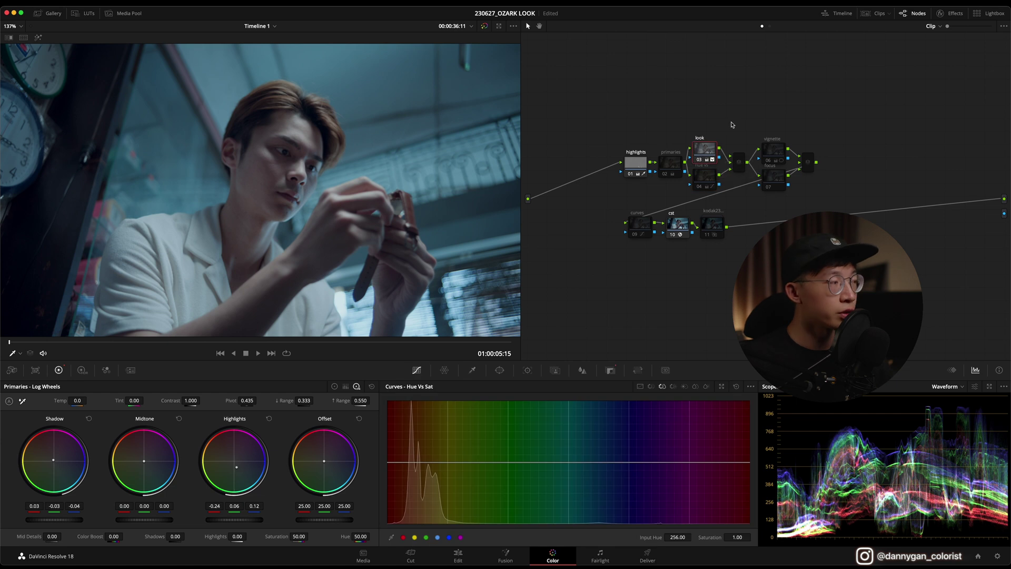
{"action": "left_click", "coordinate": [704, 180]}
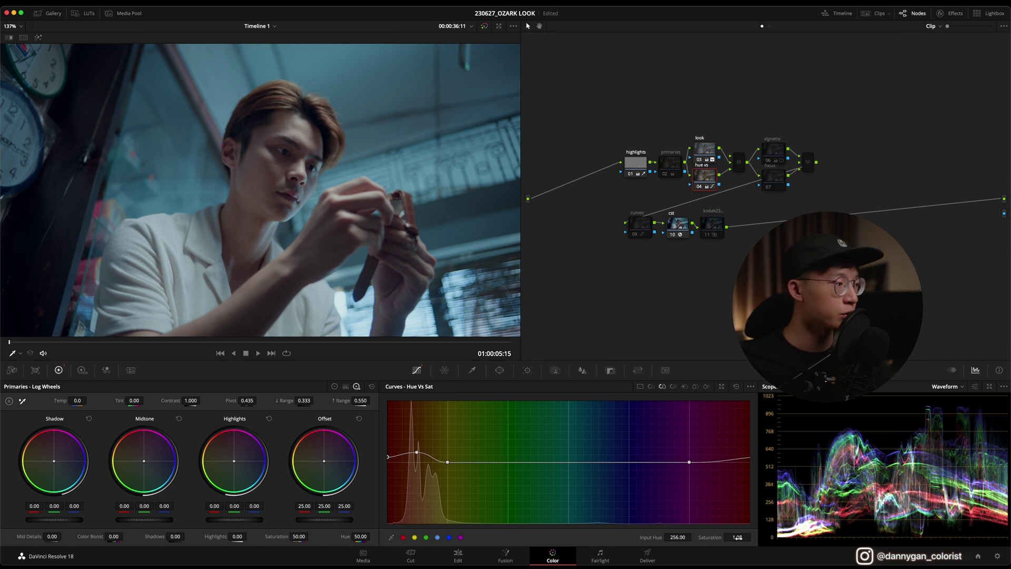
{"action": "left_click", "coordinate": [701, 188]}
{"action": "left_click", "coordinate": [701, 188]}
{"action": "left_click", "coordinate": [701, 188]}
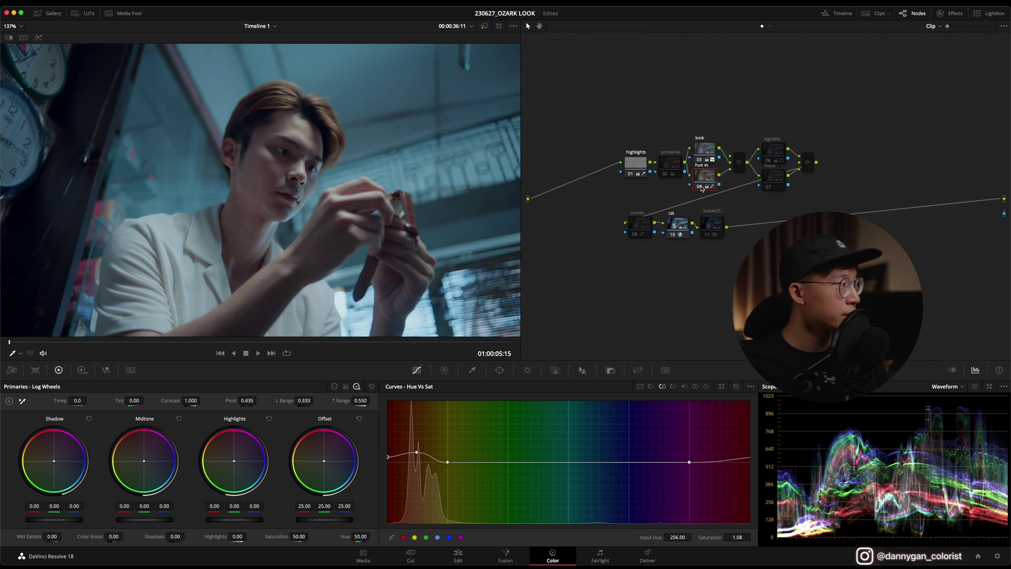
{"action": "left_click", "coordinate": [701, 187]}
{"action": "left_click", "coordinate": [701, 188]}
{"action": "left_click", "coordinate": [701, 187]}
{"action": "left_click", "coordinate": [705, 149]}
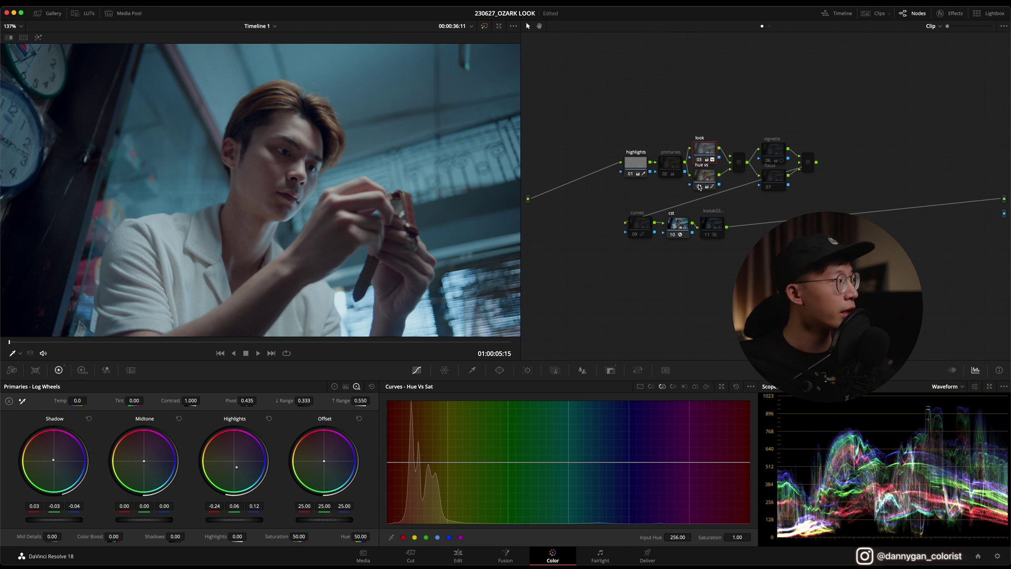
Step: Enable the vignette and focus nodes, checking the parallel and final mixer nodes
{"action": "left_click", "coordinate": [705, 177]}
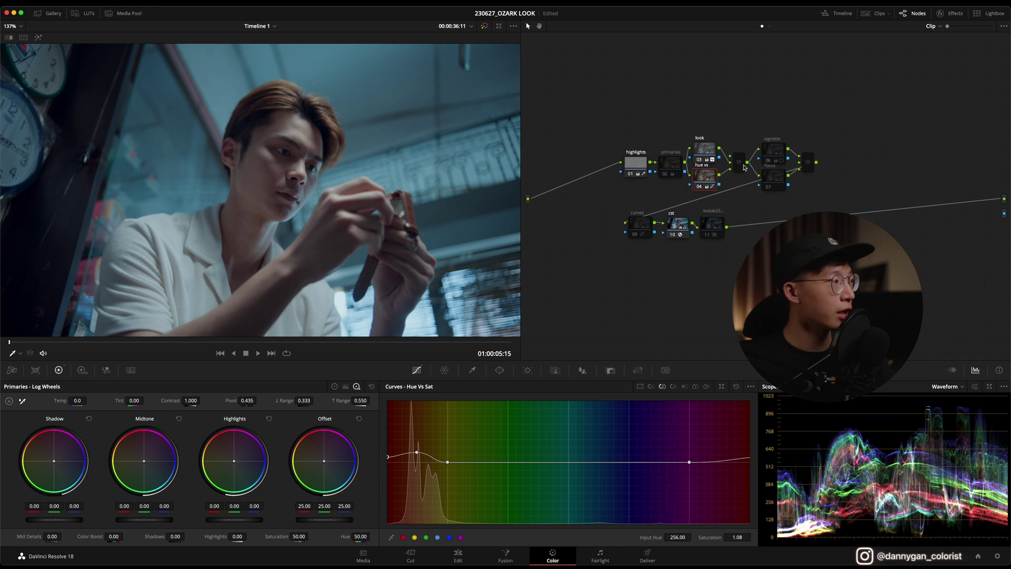
{"action": "left_click", "coordinate": [741, 166]}
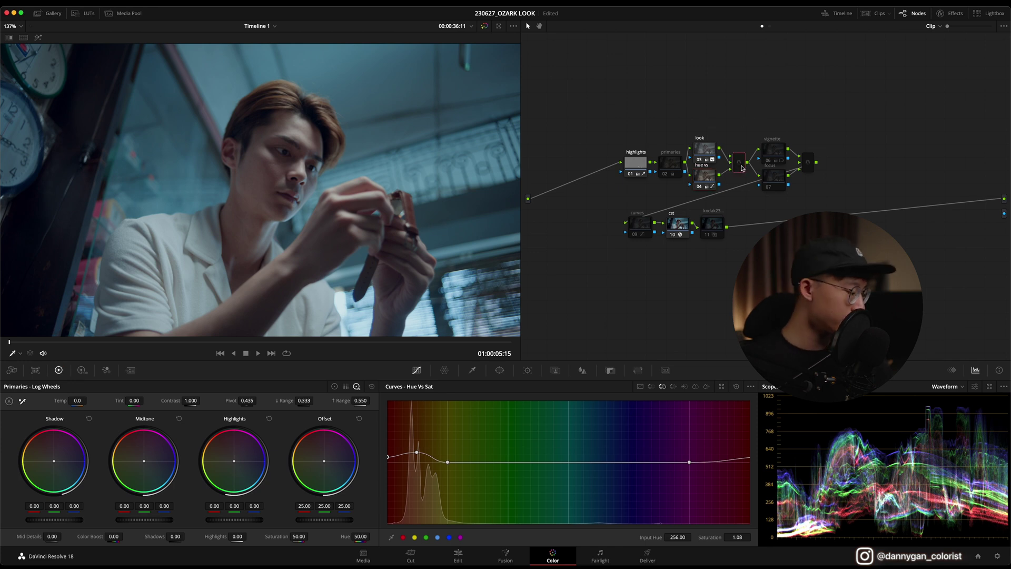
{"action": "left_click", "coordinate": [768, 160]}
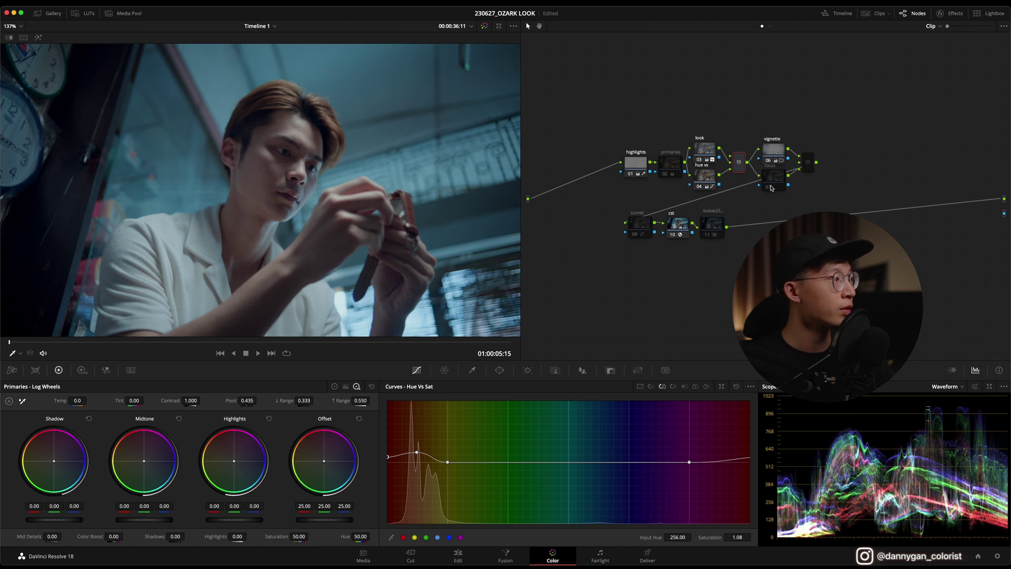
{"action": "left_click", "coordinate": [769, 187]}
{"action": "left_click", "coordinate": [809, 163]}
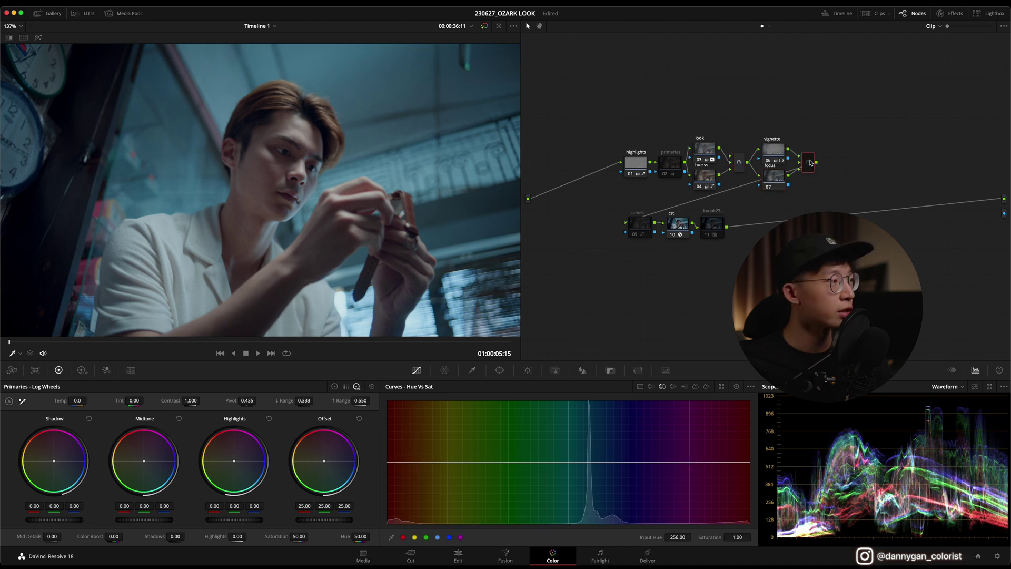
Step: Turn curves node 09 back on and show its custom S-shaped contrast curve
{"action": "left_click", "coordinate": [634, 235]}
{"action": "left_click", "coordinate": [639, 227]}
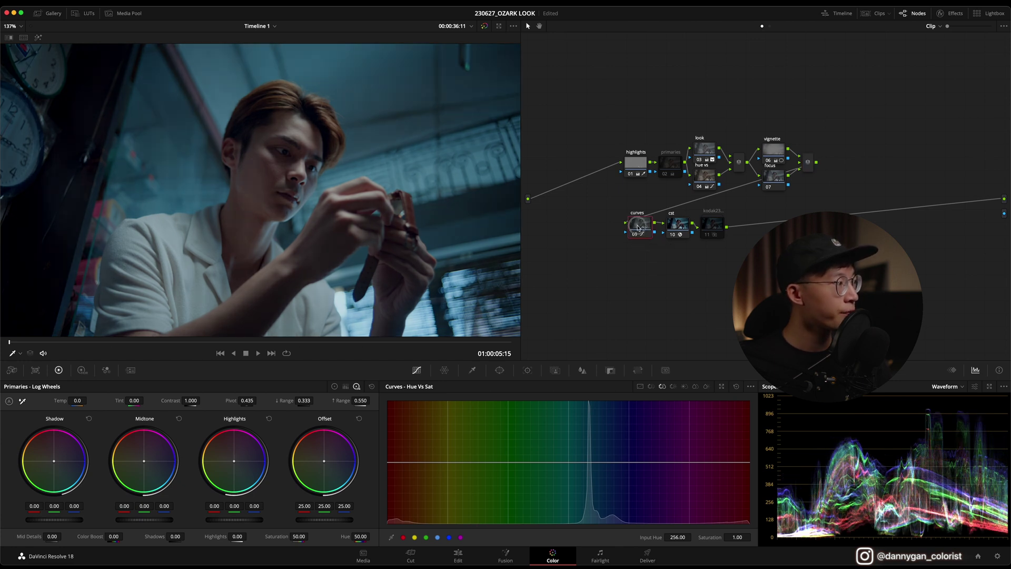
{"action": "left_click", "coordinate": [640, 387]}
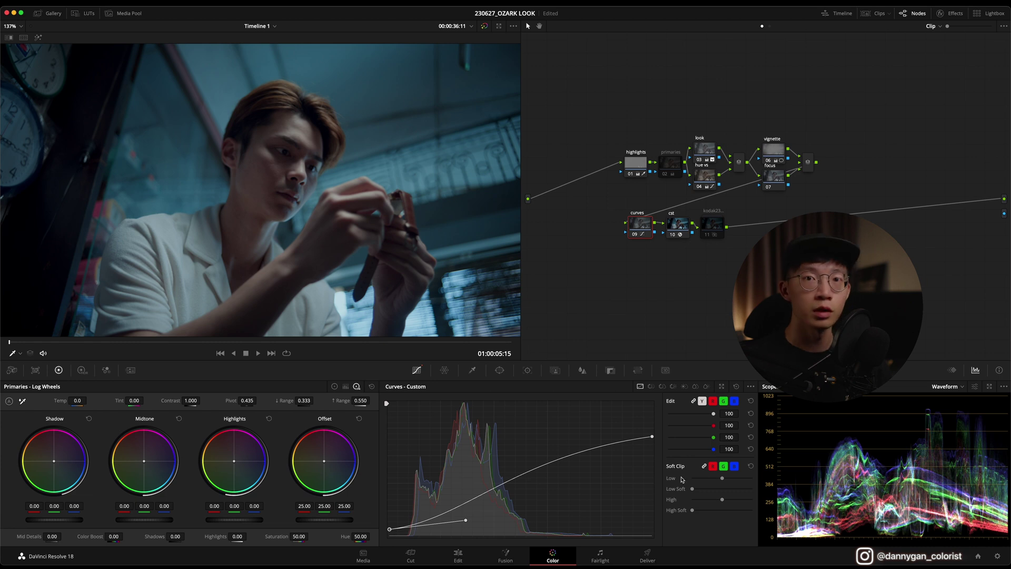
Step: Re-enable primaries node 02 with its 1.05 gain and view its lift, gamma and gain wheels
{"action": "left_click", "coordinate": [667, 163]}
{"action": "key", "text": "ctrl+d"}
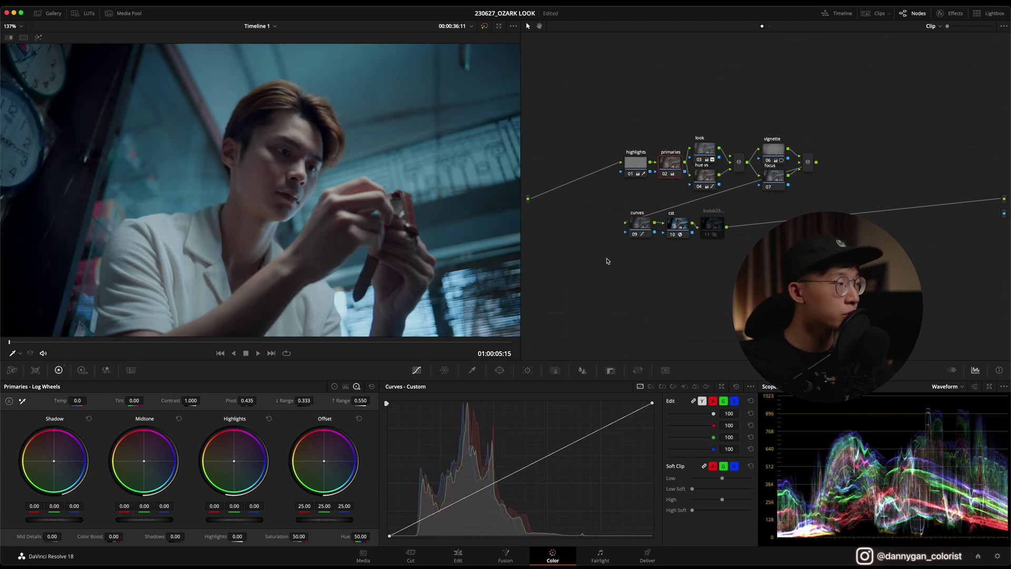
{"action": "left_click", "coordinate": [334, 387]}
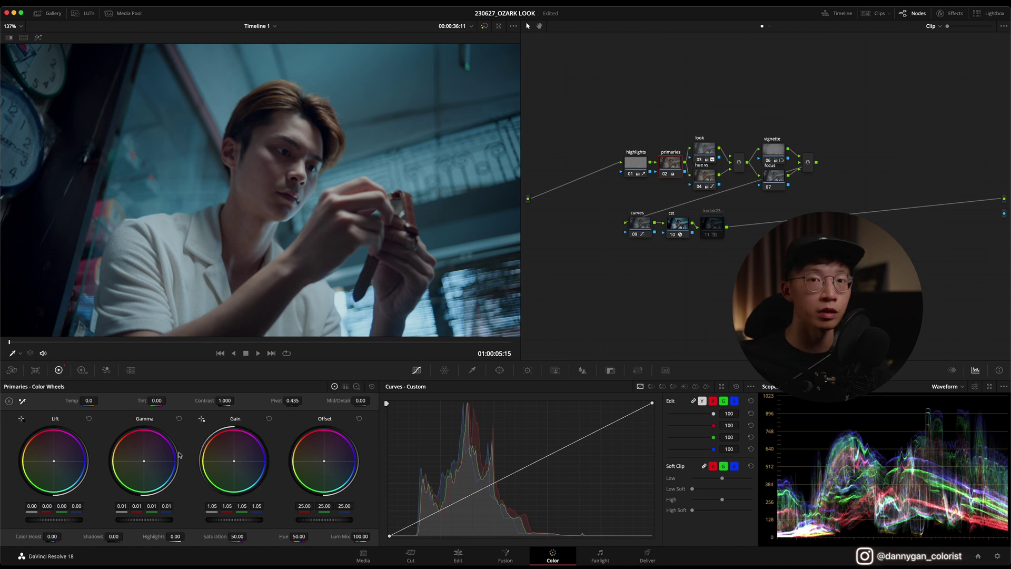
{"action": "left_click", "coordinate": [716, 225]}
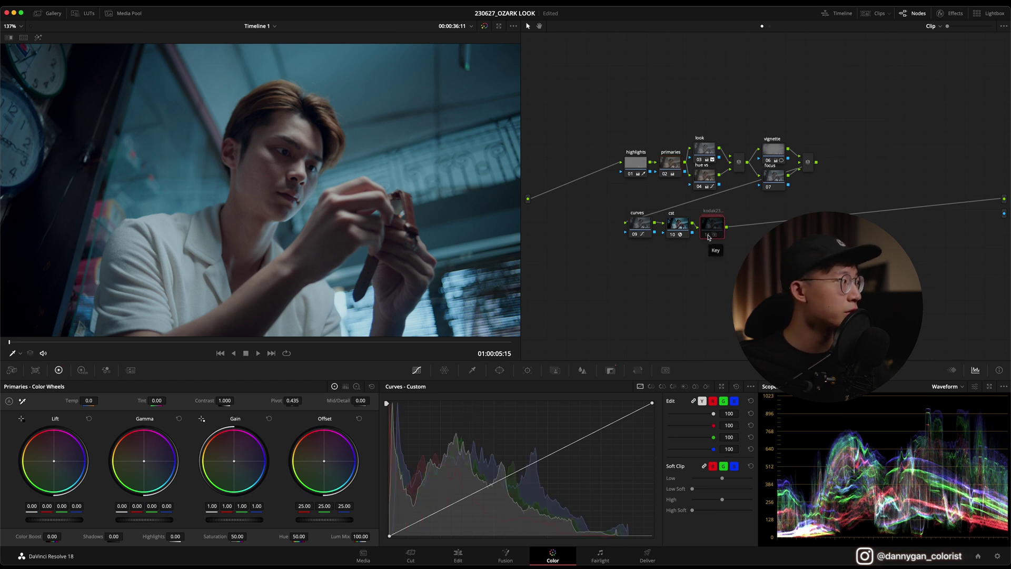
Step: Turn on the kodak23 node and check its inner Cineon Film Log colour space transform
{"action": "left_click", "coordinate": [708, 235]}
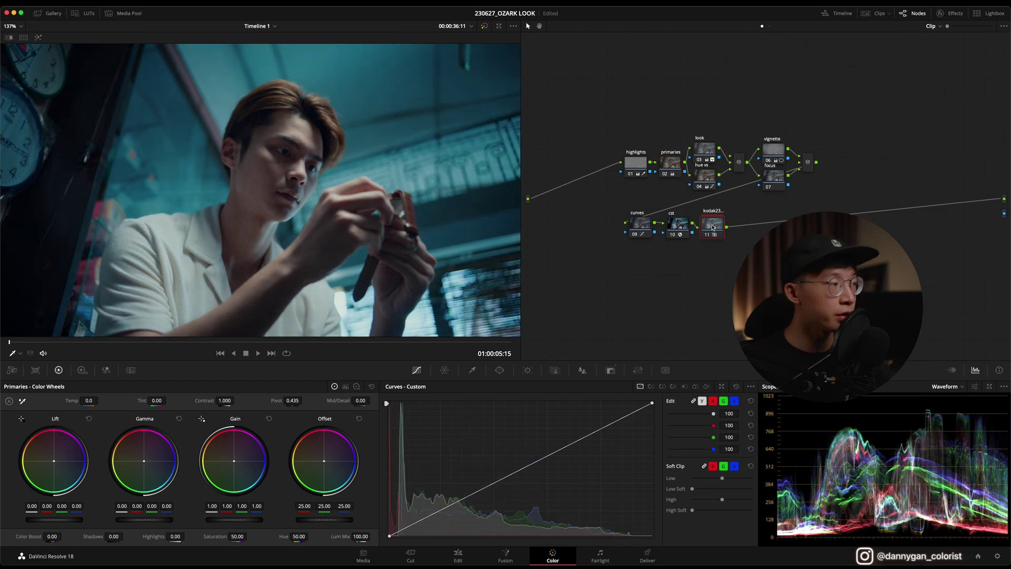
{"action": "left_click", "coordinate": [611, 371]}
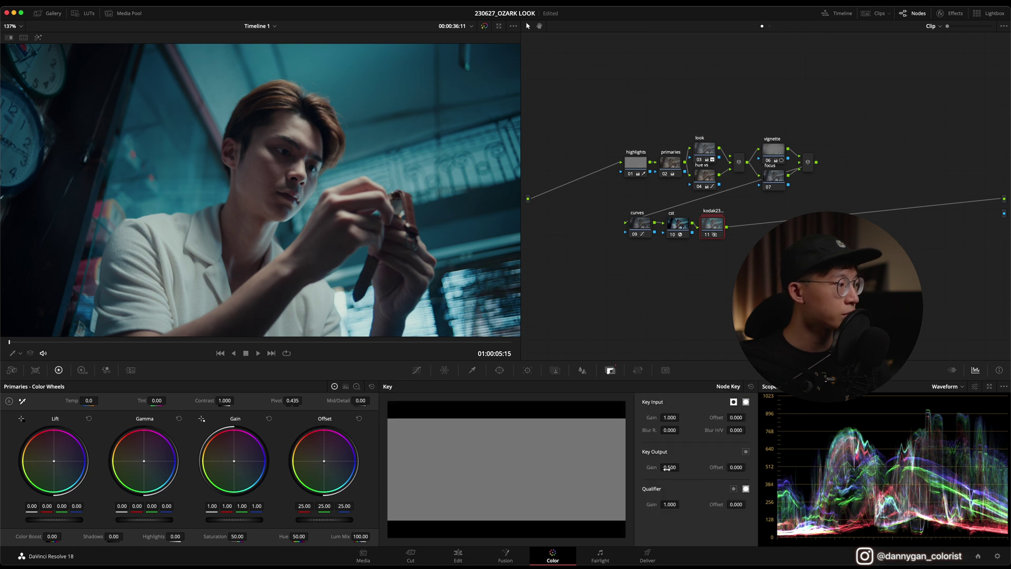
{"action": "right_click", "coordinate": [721, 236]}
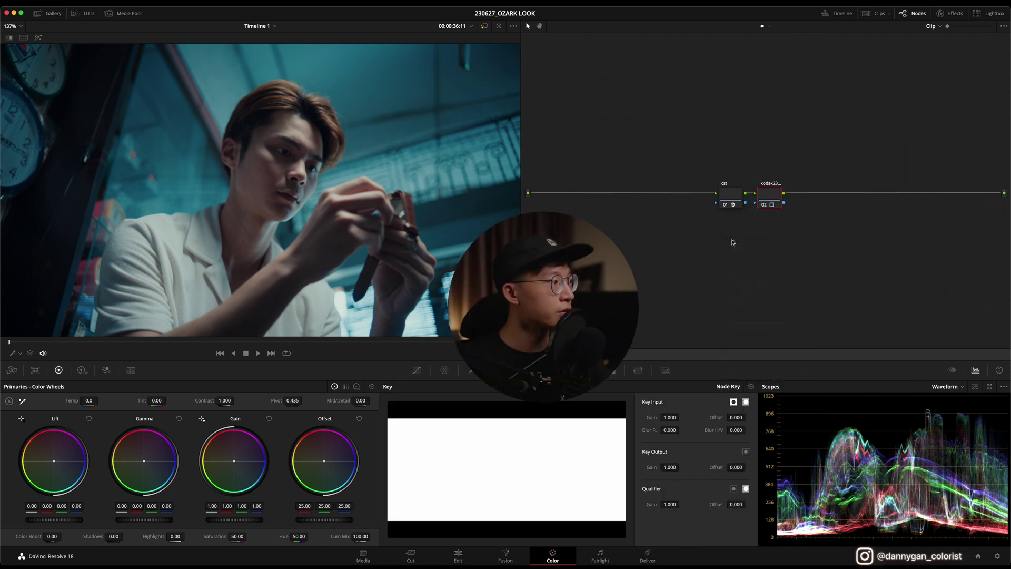
{"action": "left_click", "coordinate": [731, 196]}
{"action": "left_click", "coordinate": [951, 13]}
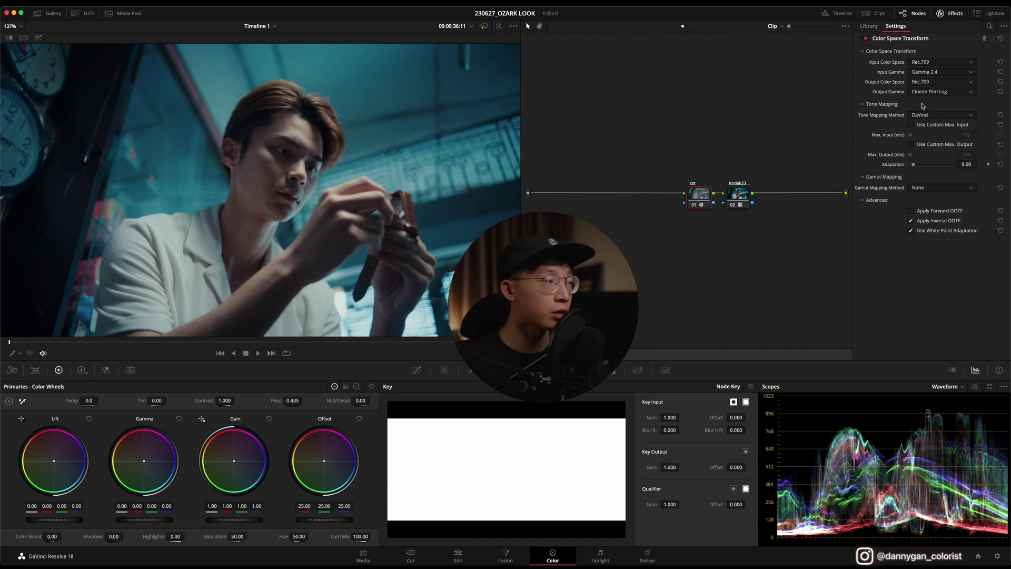
Step: Confirm the inner LUT is Film Looks Rec709 Kodak 2383 D55, then return to the full node tree
{"action": "left_click", "coordinate": [745, 198]}
{"action": "right_click", "coordinate": [745, 198]}
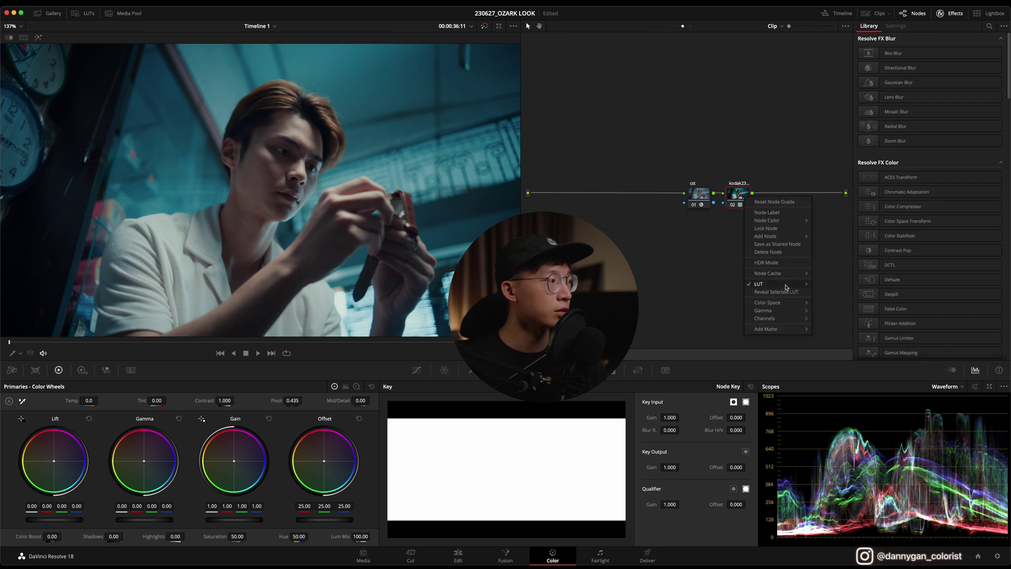
{"action": "mouse_move", "coordinate": [779, 284]}
{"action": "mouse_move", "coordinate": [843, 394]}
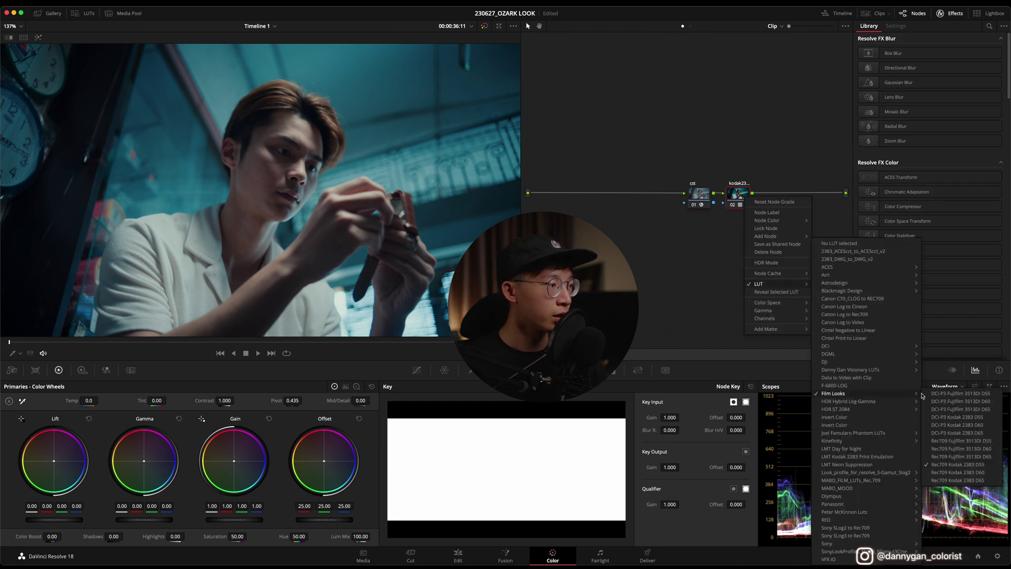
{"action": "left_click", "coordinate": [949, 465]}
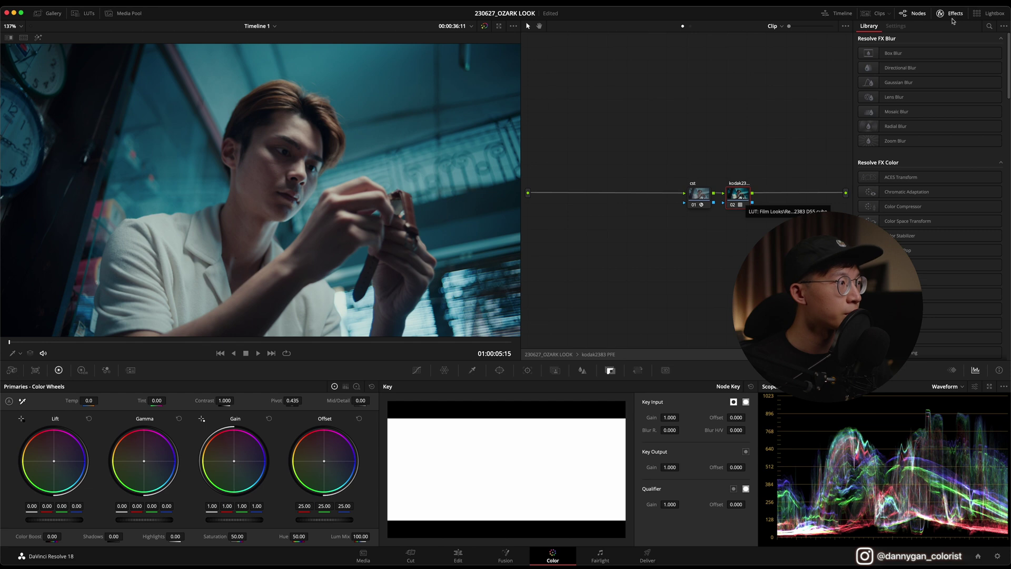
{"action": "left_click", "coordinate": [940, 13]}
{"action": "left_click", "coordinate": [568, 354]}
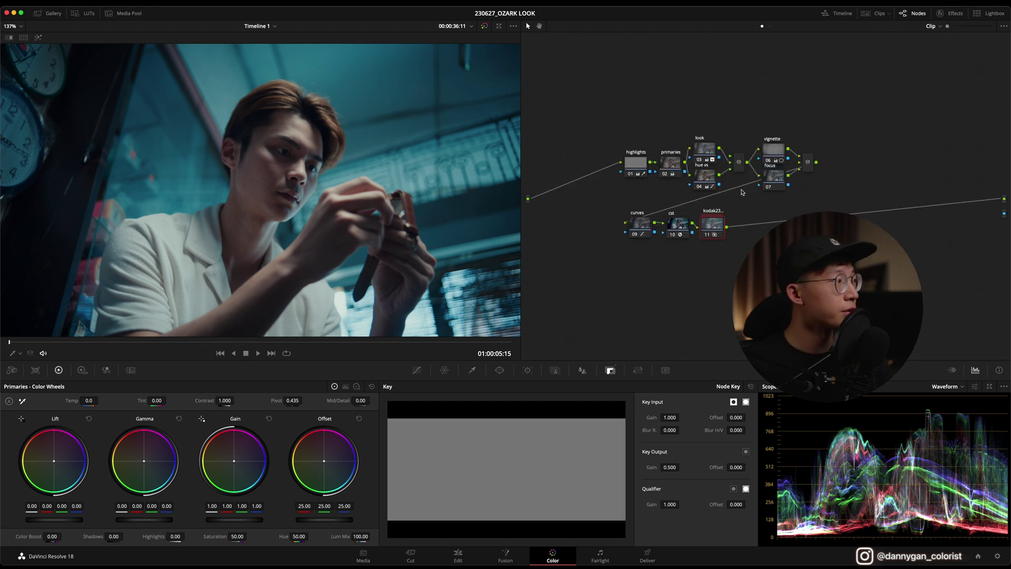
Step: Switch to clip 01, the clock-wall shot, and show the curves for its node 04
{"action": "left_click", "coordinate": [876, 14]}
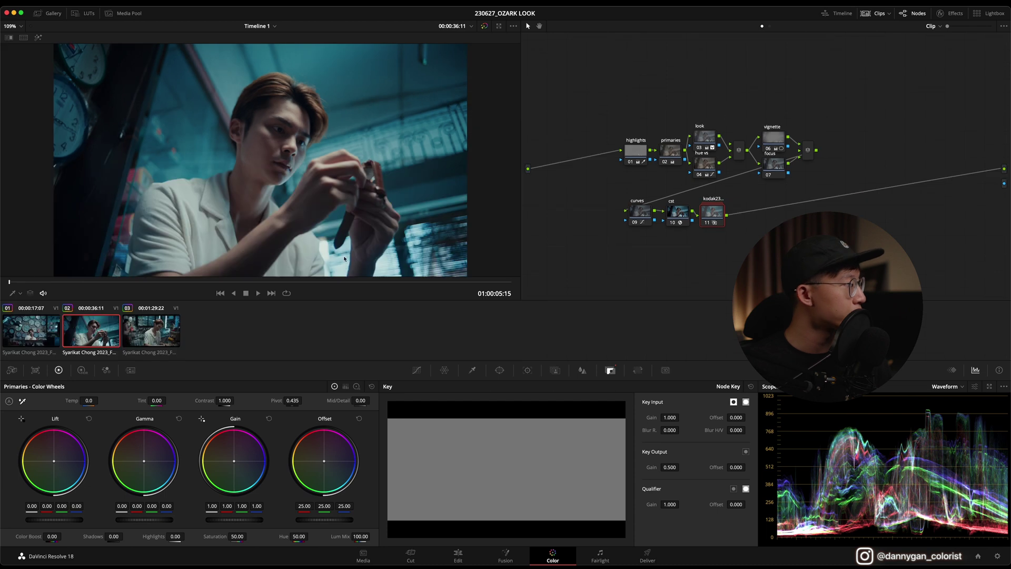
{"action": "left_click", "coordinate": [32, 337]}
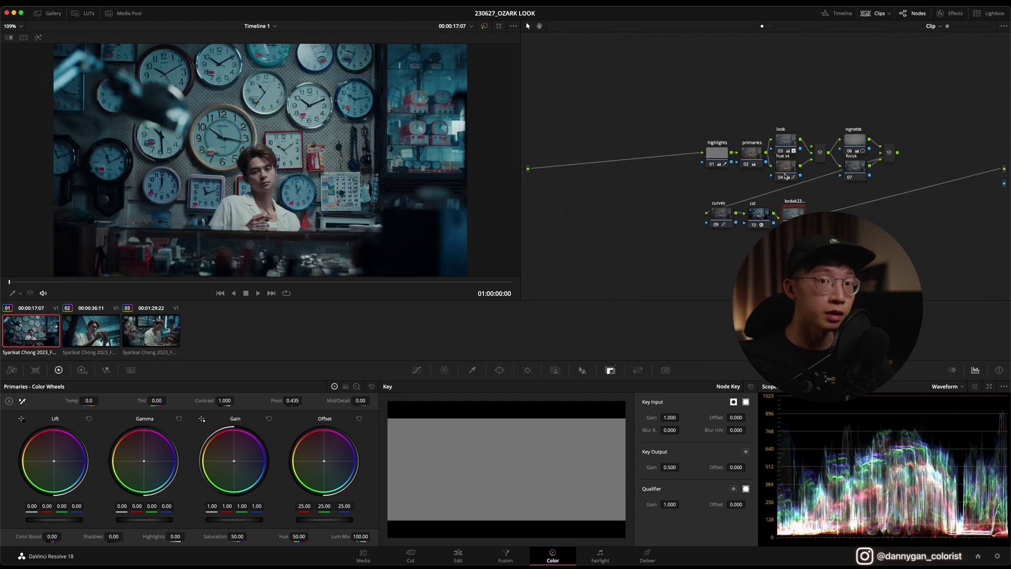
{"action": "scroll", "coordinate": [297, 209], "scroll_direction": "up", "scroll_amount": 10}
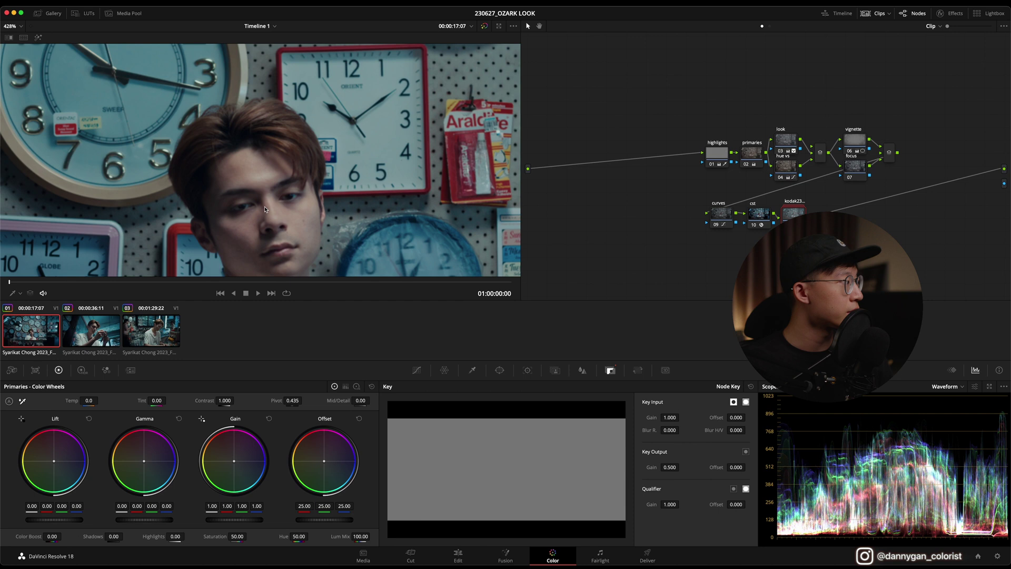
{"action": "left_click", "coordinate": [788, 175]}
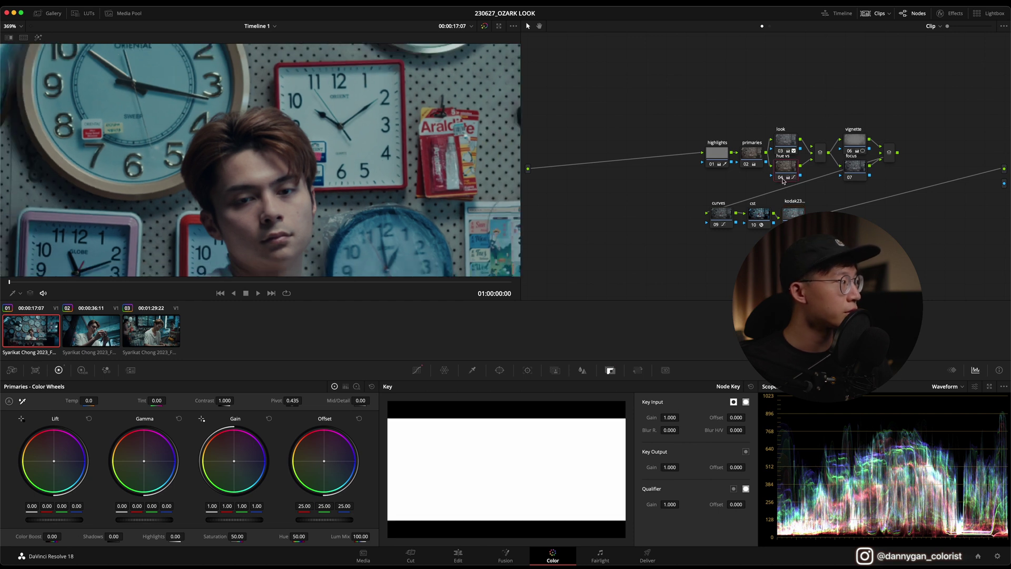
{"action": "scroll", "coordinate": [269, 213], "scroll_direction": "down", "scroll_amount": 4}
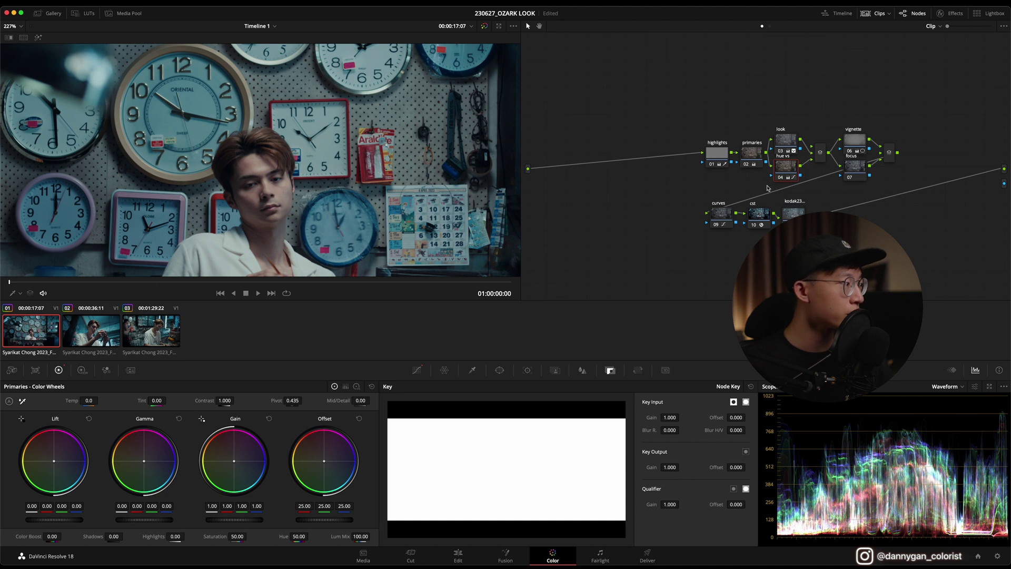
{"action": "left_click", "coordinate": [416, 369]}
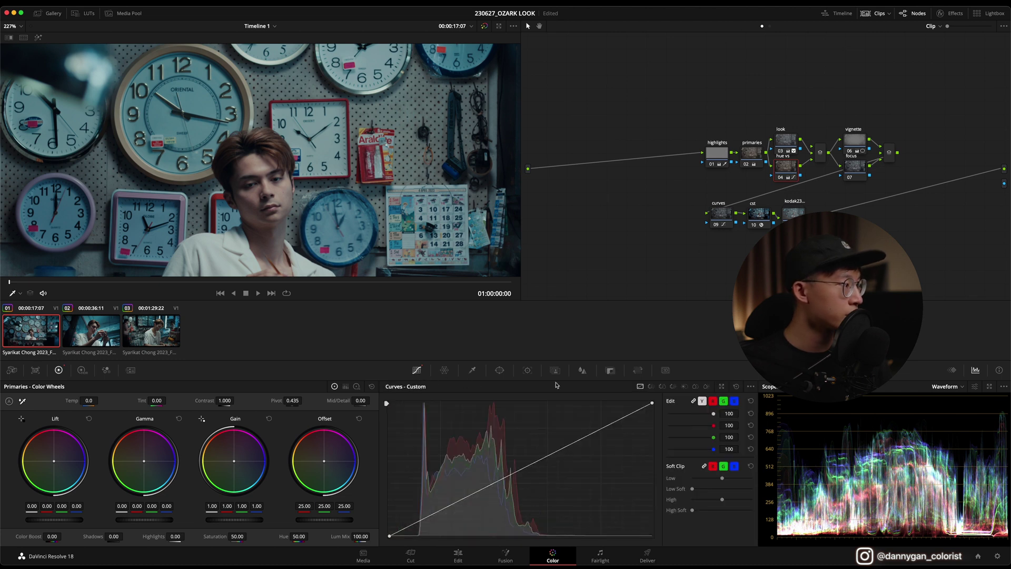
Step: Set the clock-wall clip's Hue vs Sat skin-tone point to about 1.12 saturation
{"action": "left_click", "coordinate": [663, 387]}
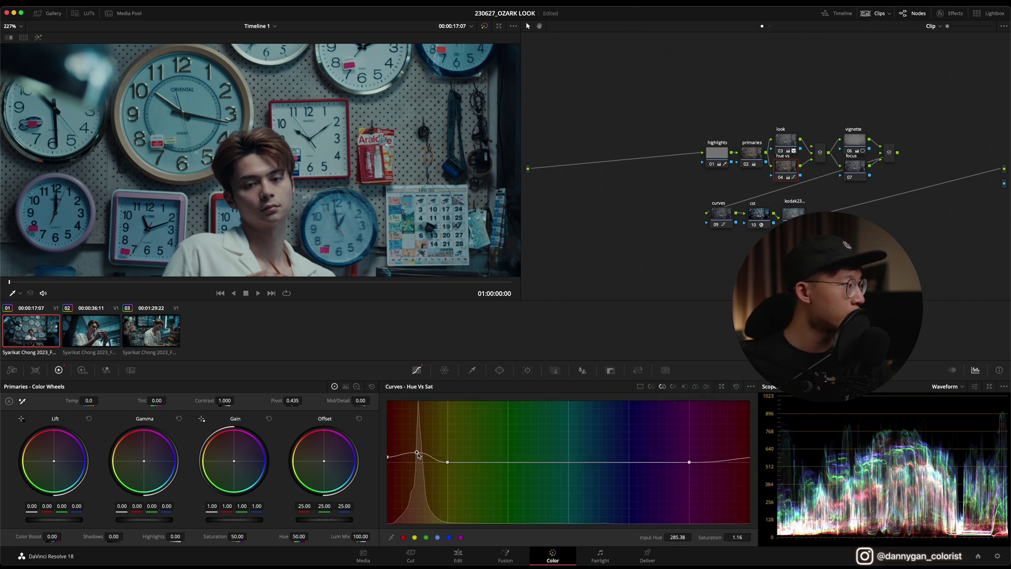
{"action": "left_click_drag", "start_coordinate": [418, 454], "coordinate": [418, 435]}
{"action": "scroll", "coordinate": [254, 170], "scroll_direction": "down", "scroll_amount": 5}
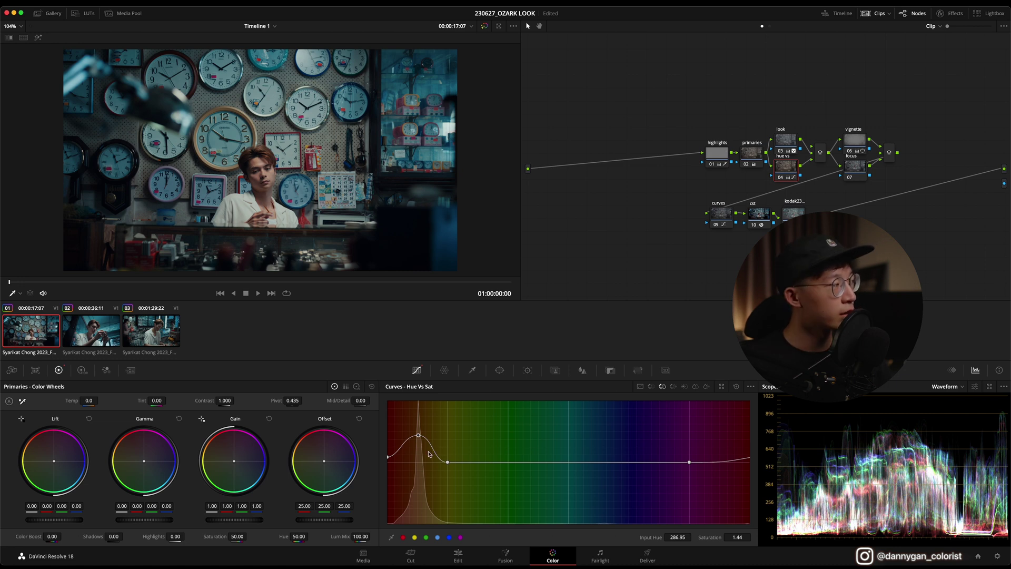
{"action": "left_click_drag", "start_coordinate": [419, 437], "coordinate": [419, 450]}
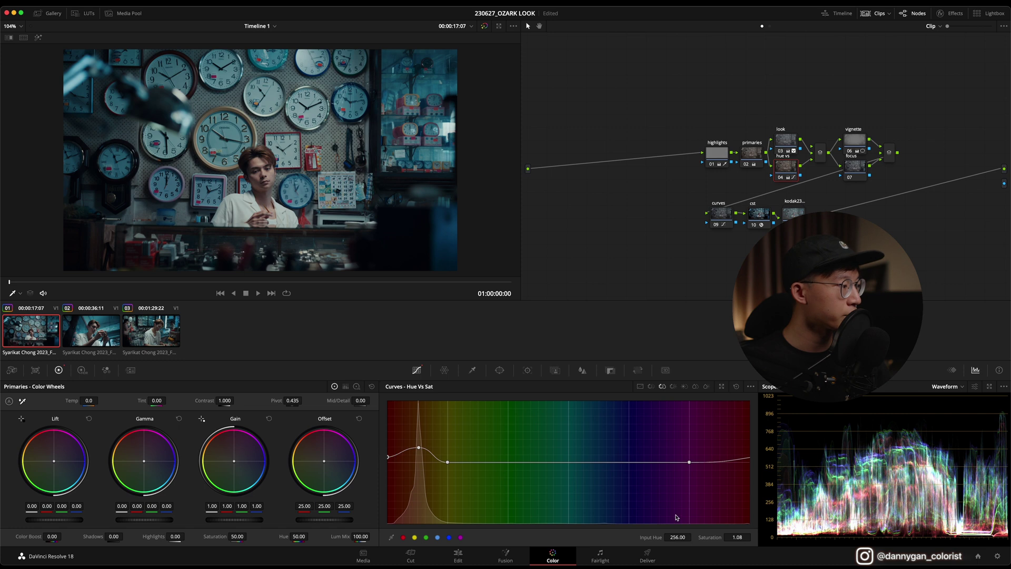
{"action": "left_click_drag", "start_coordinate": [734, 537], "coordinate": [739, 539]}
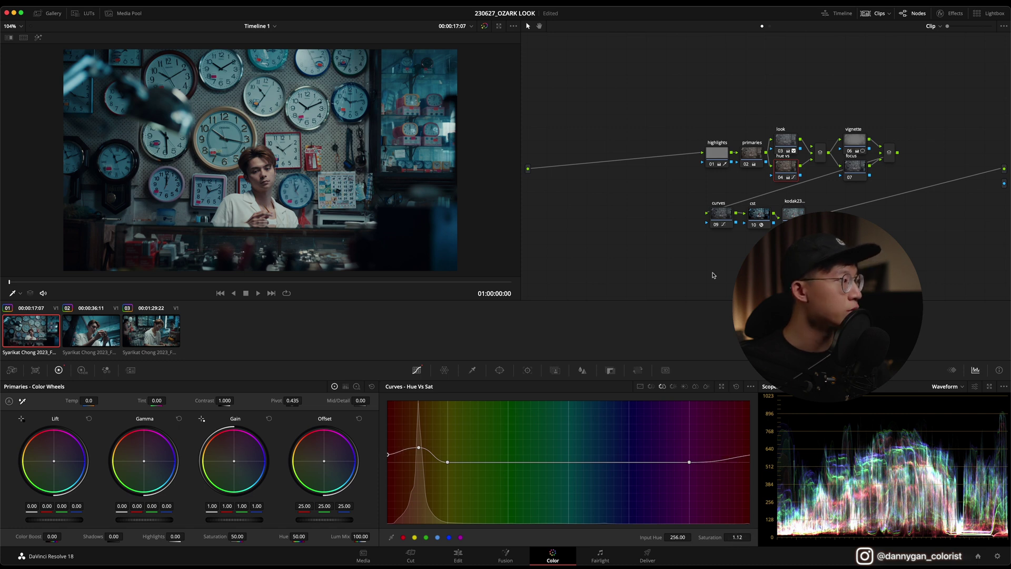
Step: Save the project, toggle node 04 off and on to compare the skin fix, and save again
{"action": "key", "text": "super+s"}
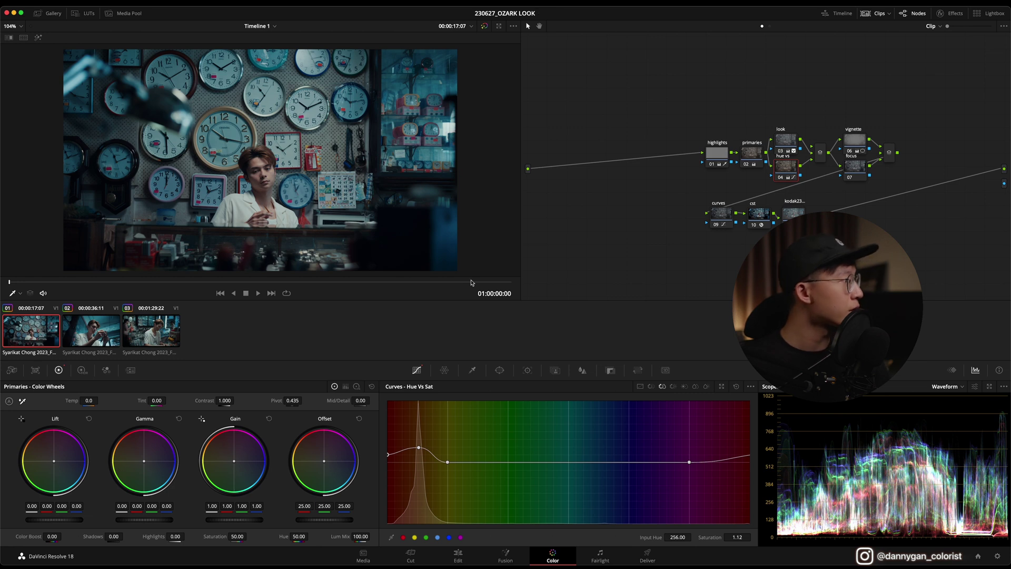
{"action": "scroll", "coordinate": [257, 165], "scroll_direction": "up", "scroll_amount": 5}
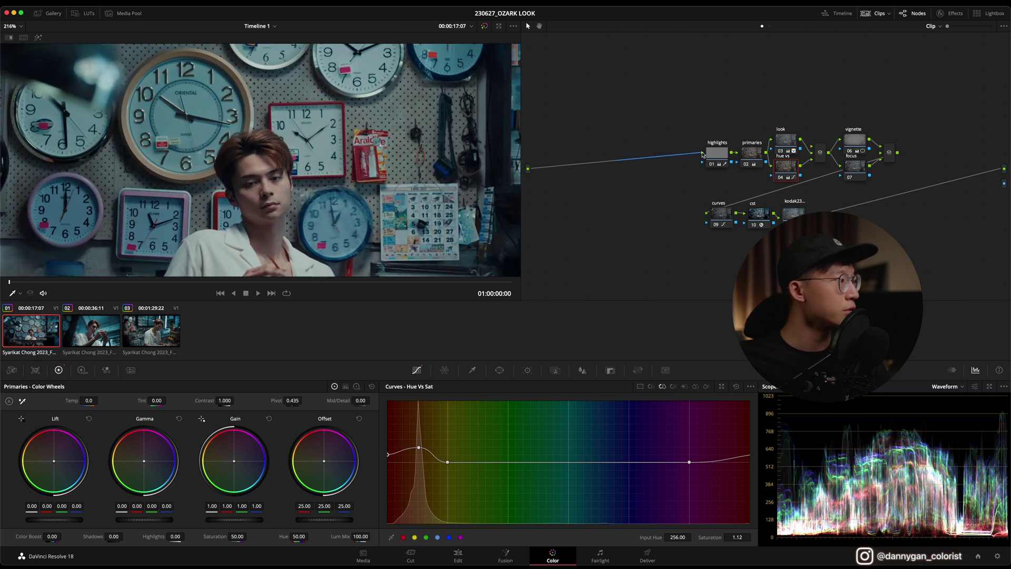
{"action": "left_click", "coordinate": [780, 178]}
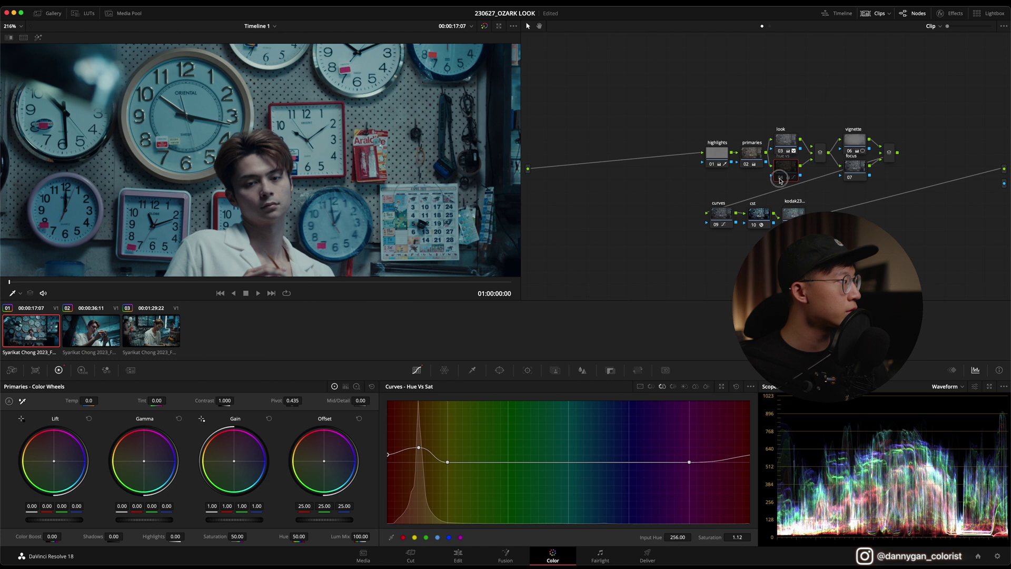
{"action": "left_click", "coordinate": [780, 178]}
{"action": "scroll", "coordinate": [364, 195], "scroll_direction": "down", "scroll_amount": 5}
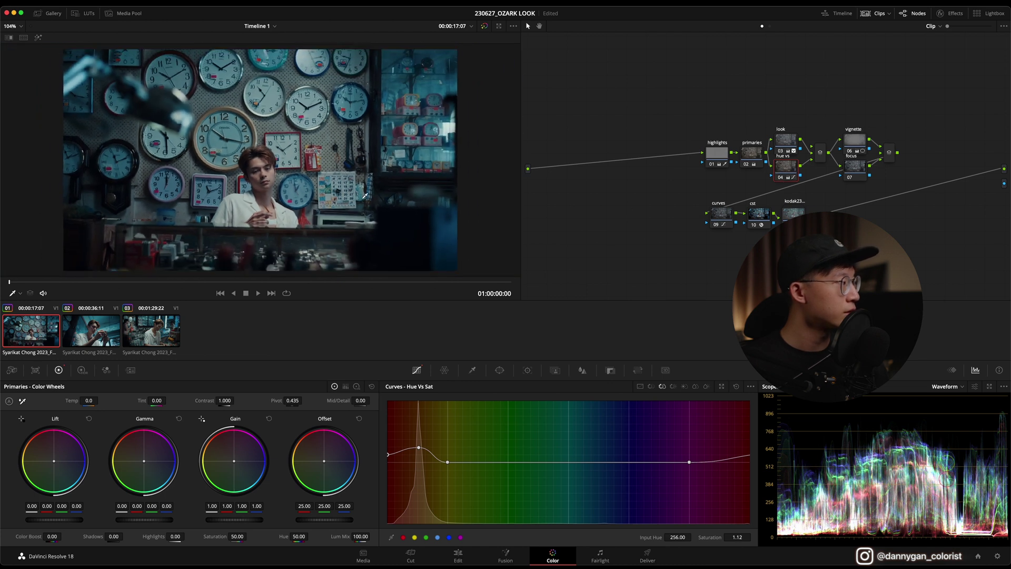
{"action": "key", "text": "super+s"}
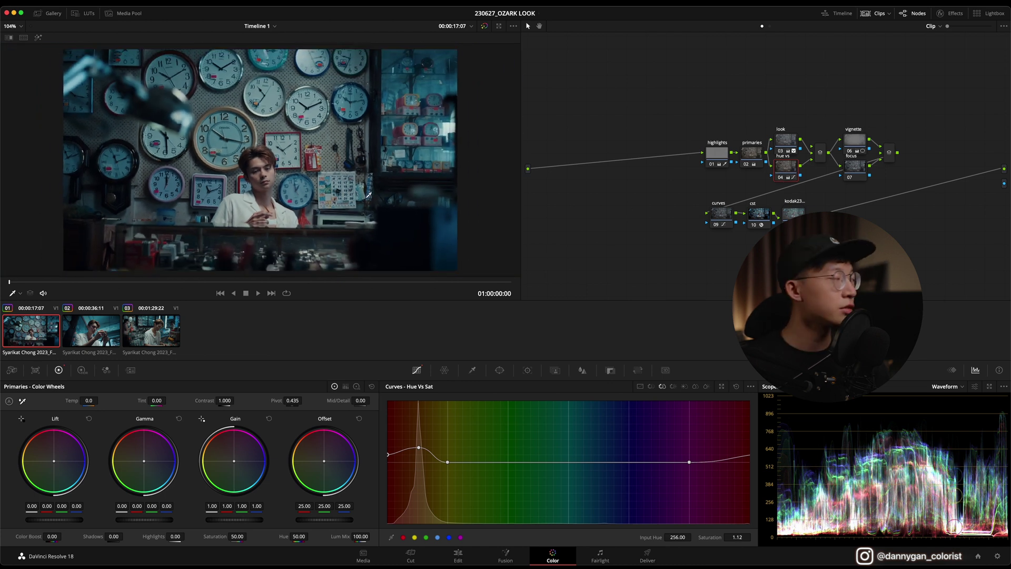
Step: Preview clips 02 and 03, then settle back on the second clip
{"action": "left_click", "coordinate": [171, 330]}
{"action": "left_click", "coordinate": [153, 335]}
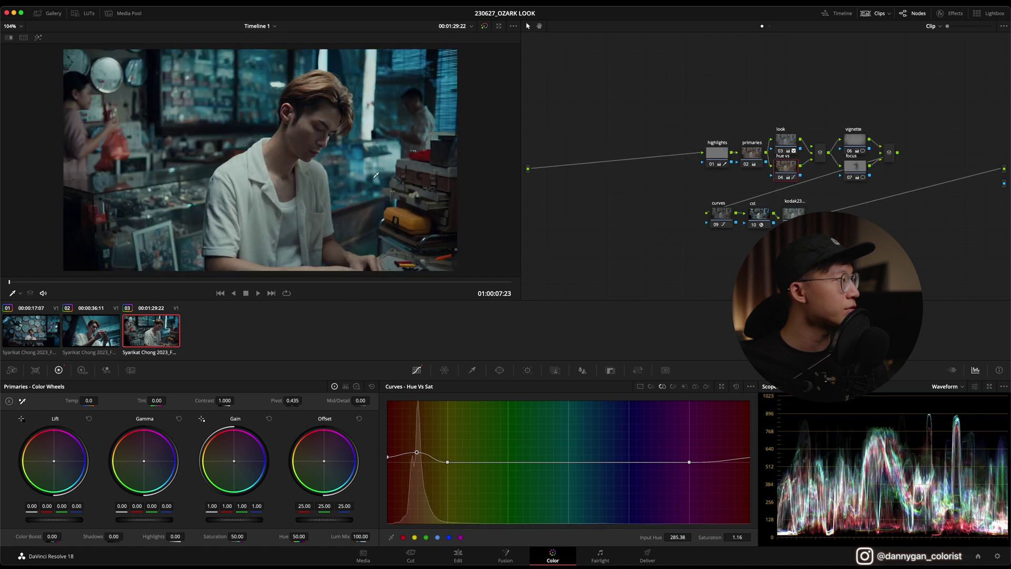
{"action": "scroll", "coordinate": [211, 211], "scroll_direction": "down", "scroll_amount": 1}
{"action": "key", "text": "Up"}
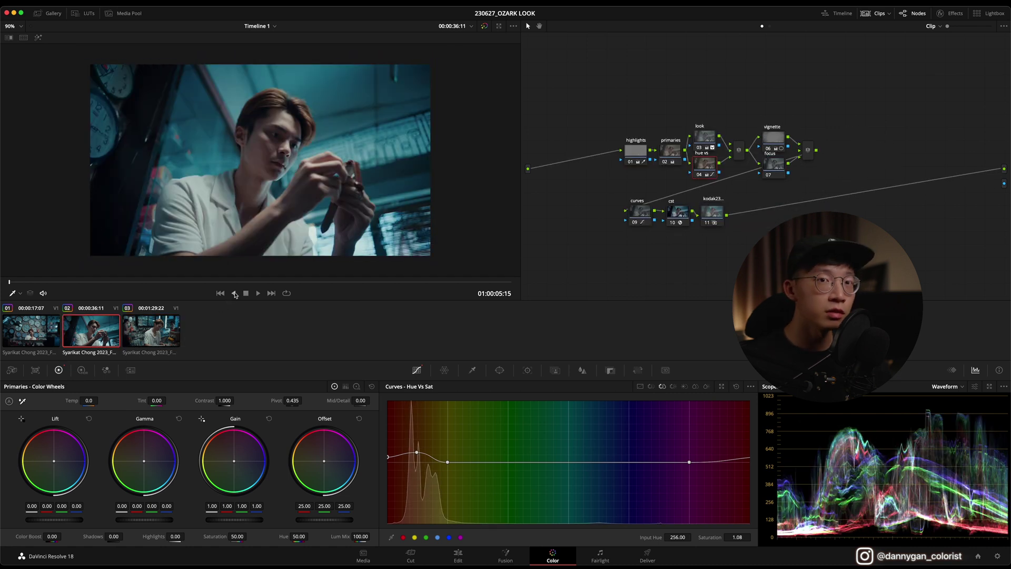